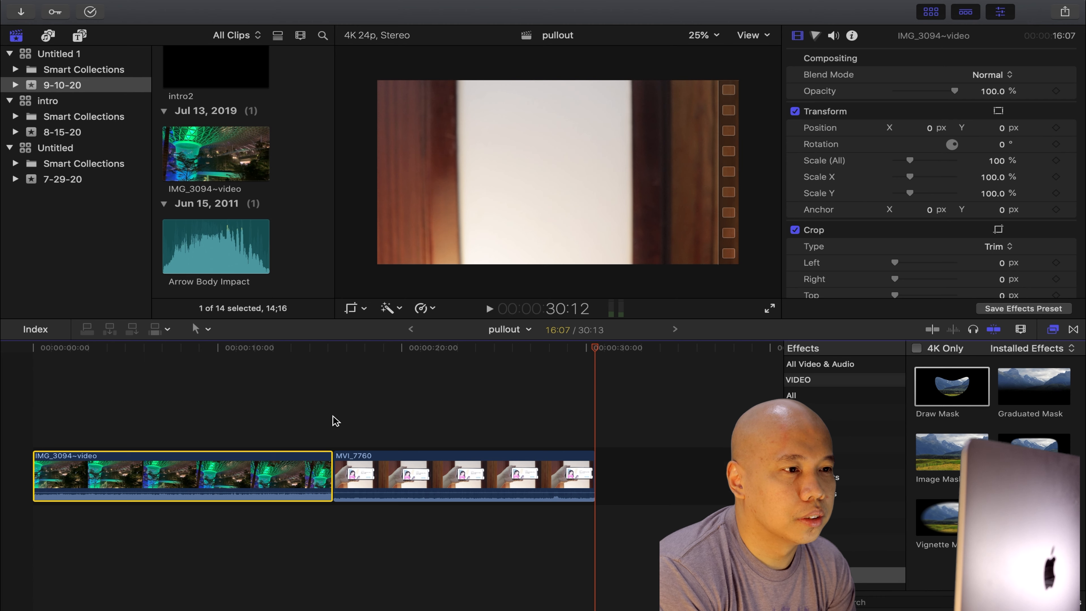
Add a freeze frame to the MVI_7760 clip at about 00:00:23:23 on the timeline.
left_click(373, 470)
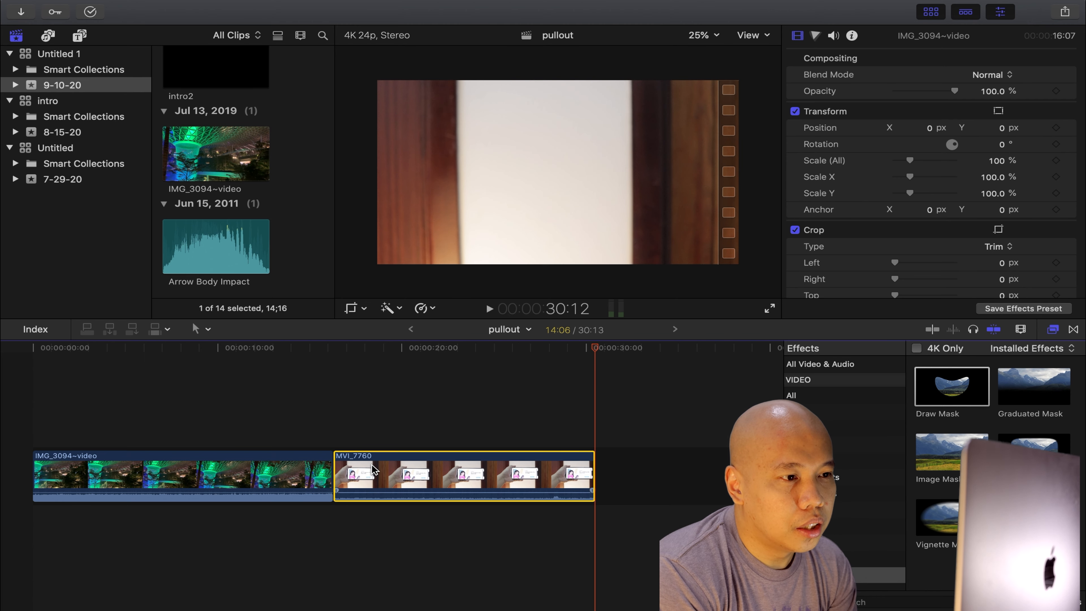
left_click(381, 419)
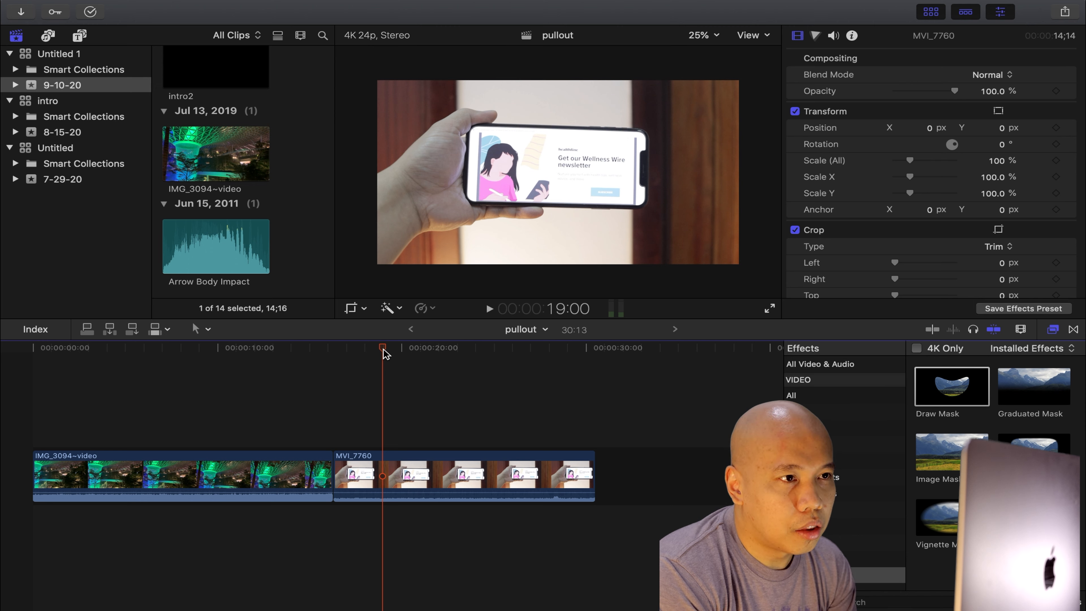
left_click_drag(383, 350, 475, 353)
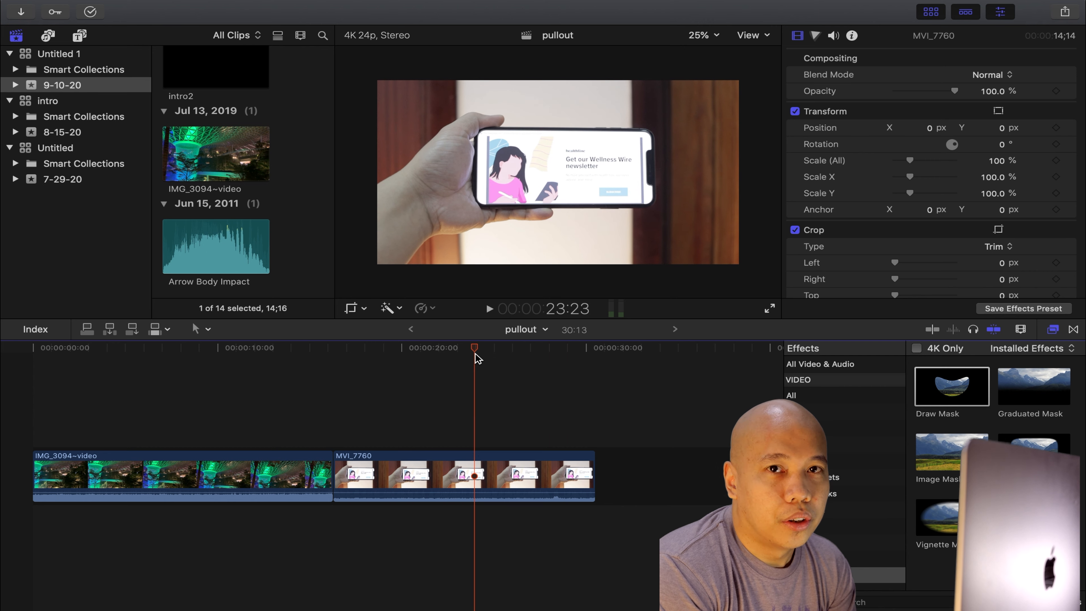
left_click(476, 481)
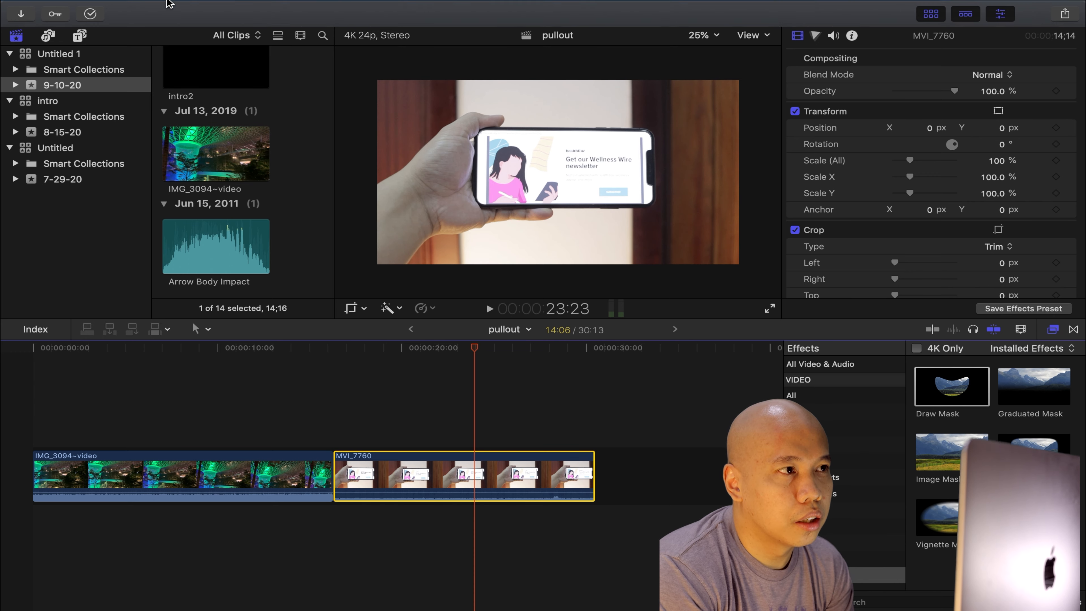
mouse_move(141, 6)
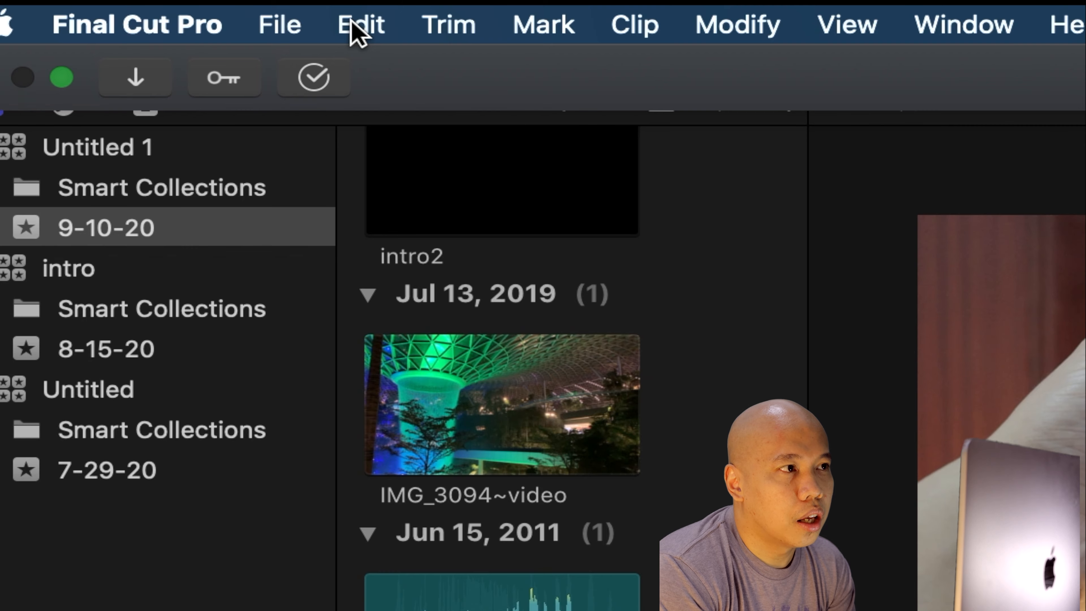
left_click(358, 29)
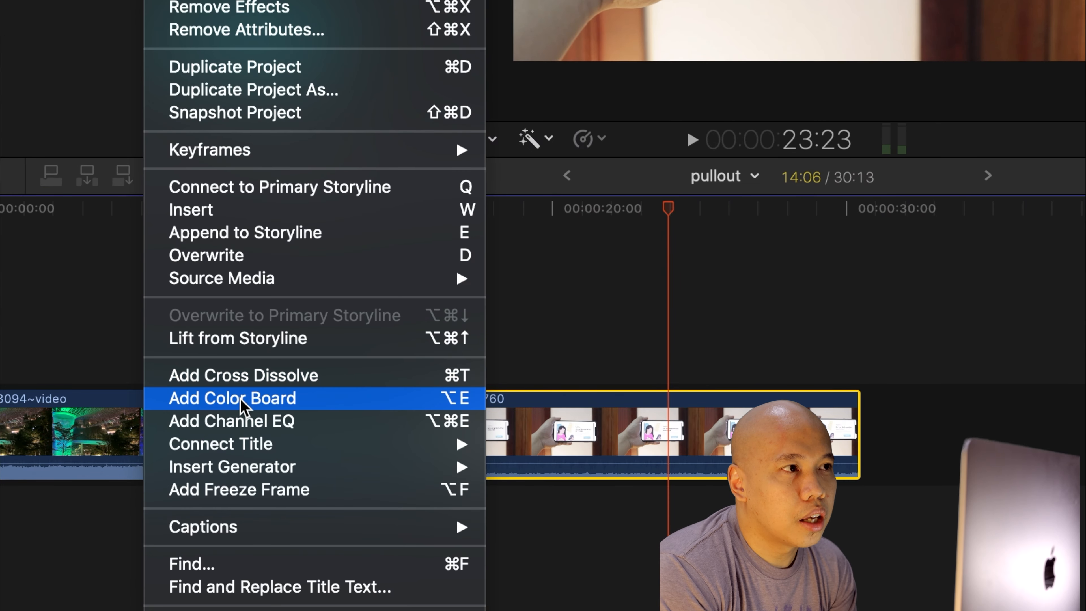
left_click(247, 491)
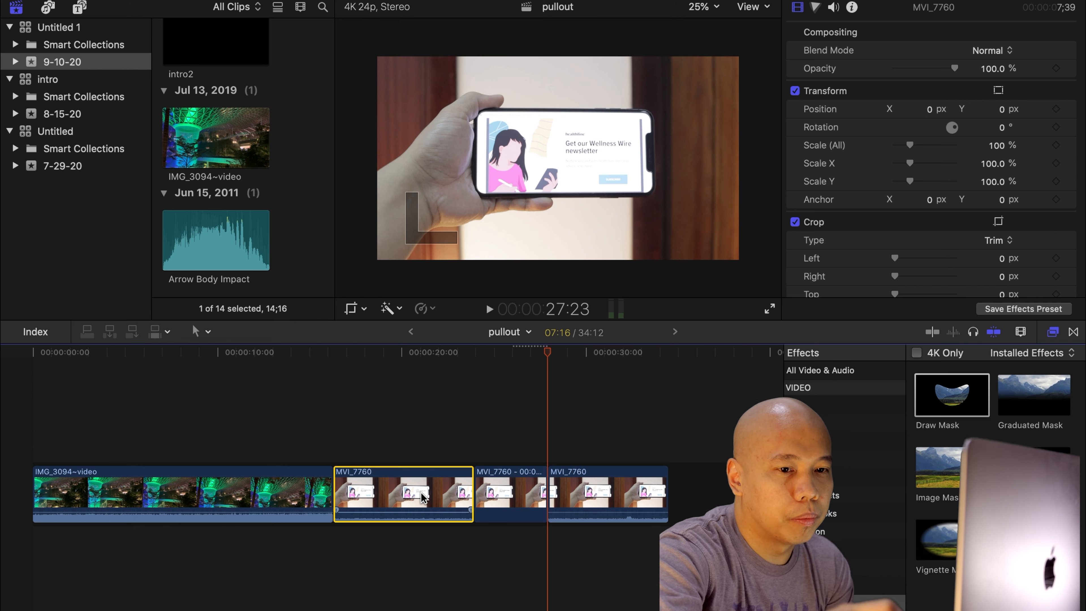
Delete the MVI_7760 footage before and after the freeze frame, leaving only the freeze frame.
key("Delete")
left_click(469, 498)
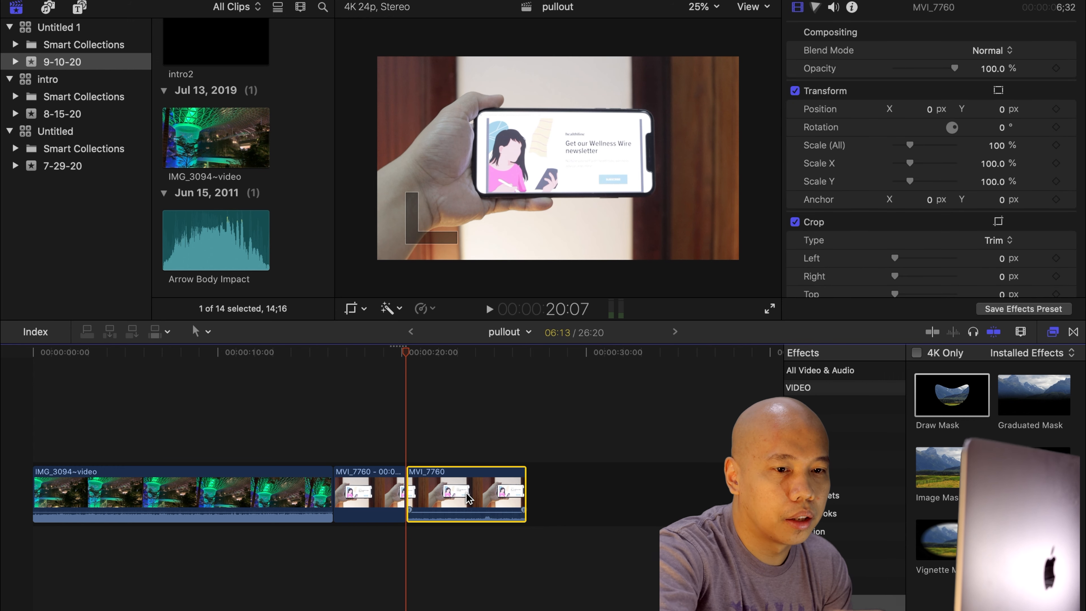
key("Delete")
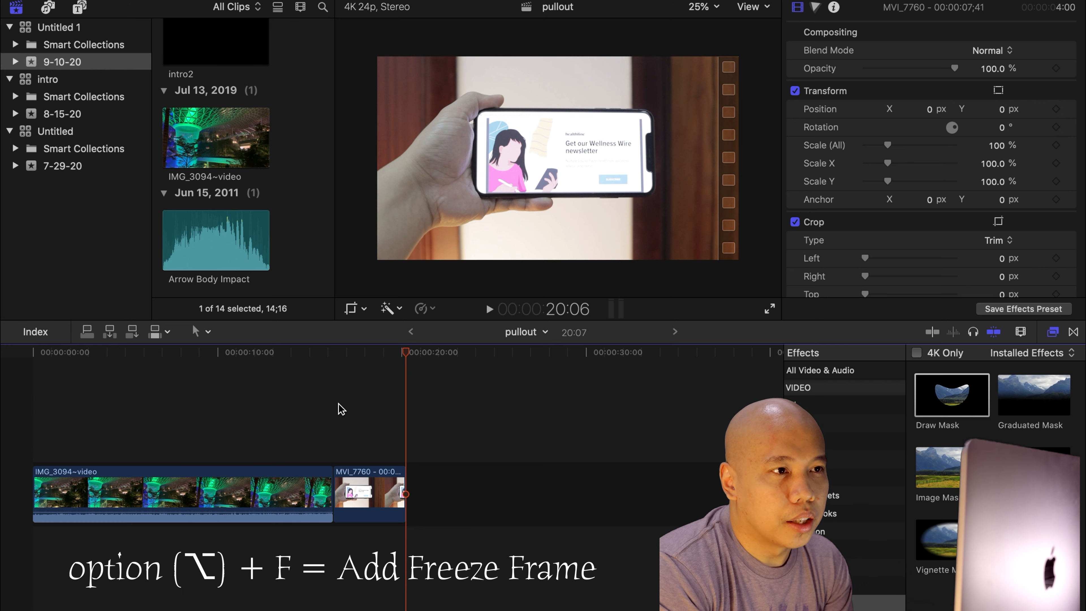
Lengthen the freeze frame to about 6:21 and connect it above the end of the IMG_3094~video clip.
left_click(387, 492)
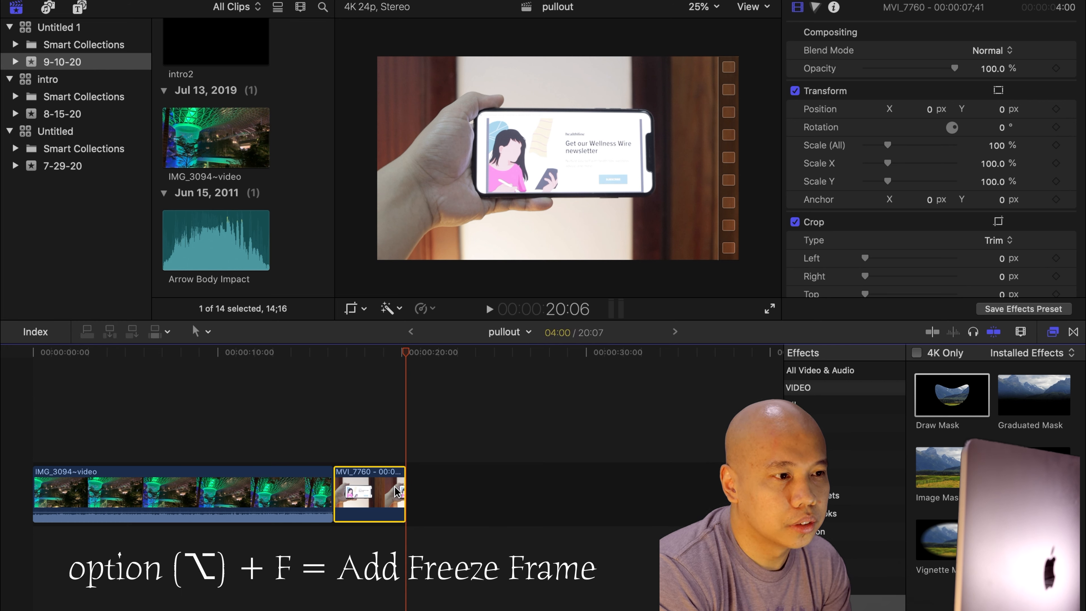
left_click(402, 484)
left_click_drag(402, 483, 458, 483)
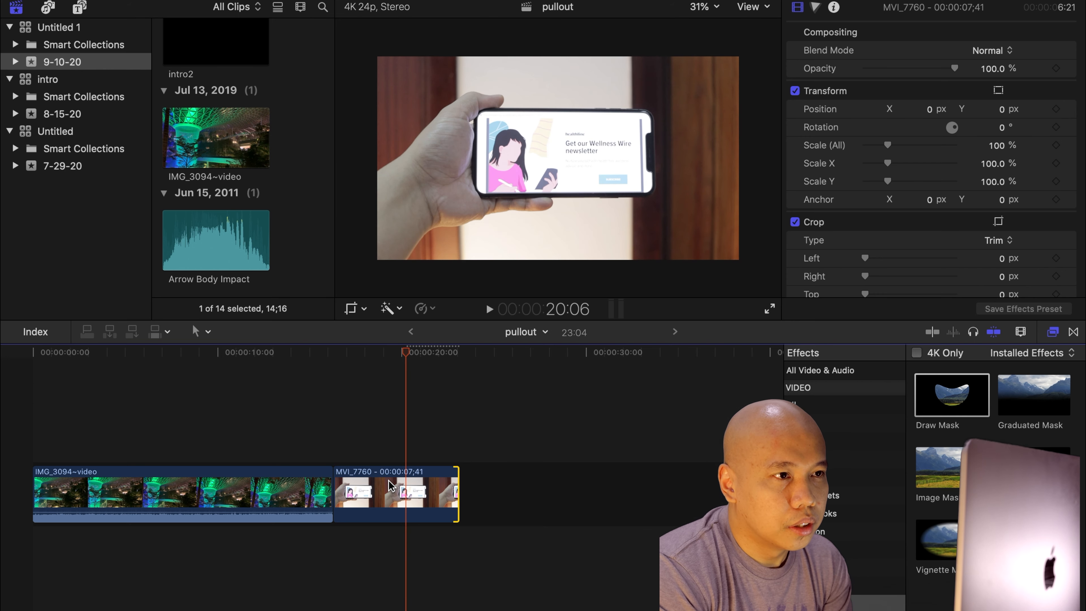
left_click_drag(389, 486, 265, 420)
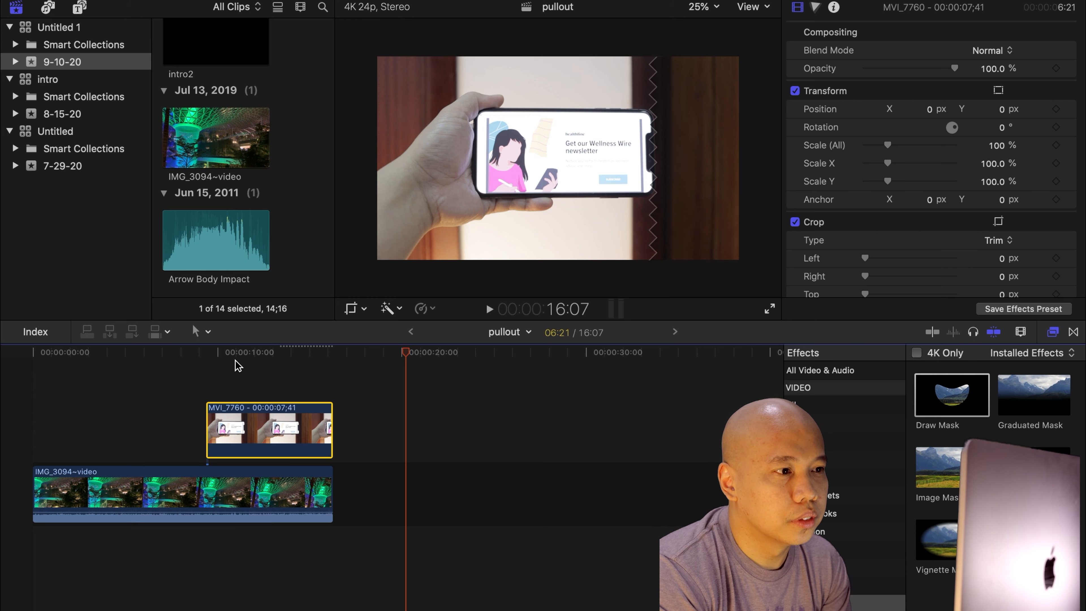
Move the playhead to the freeze frame's start and apply the Draw Mask effect to it.
left_click(225, 360)
left_click_drag(227, 360, 208, 356)
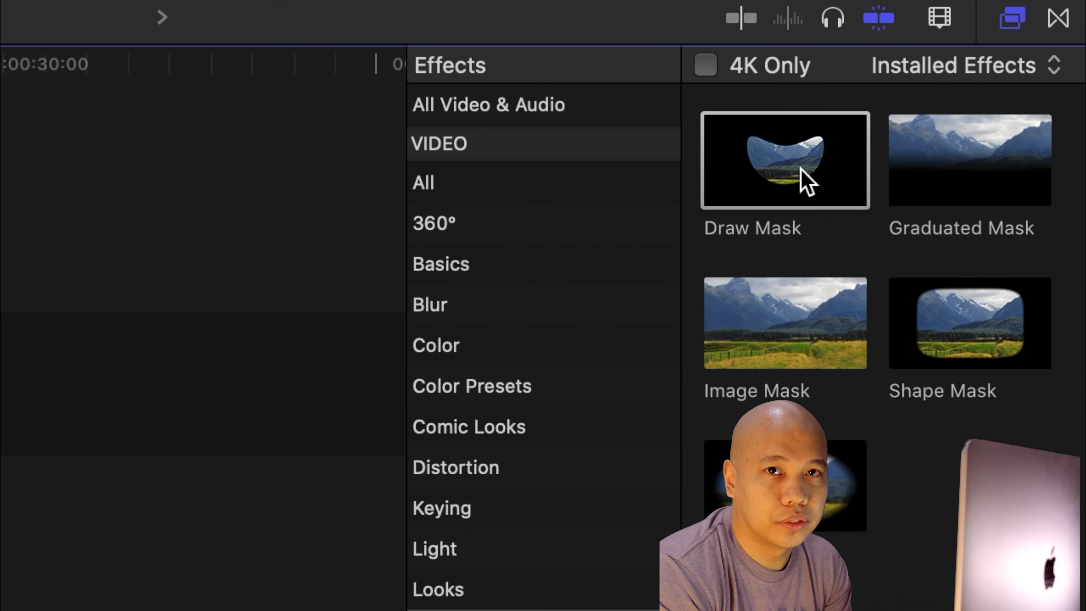
left_click(959, 402)
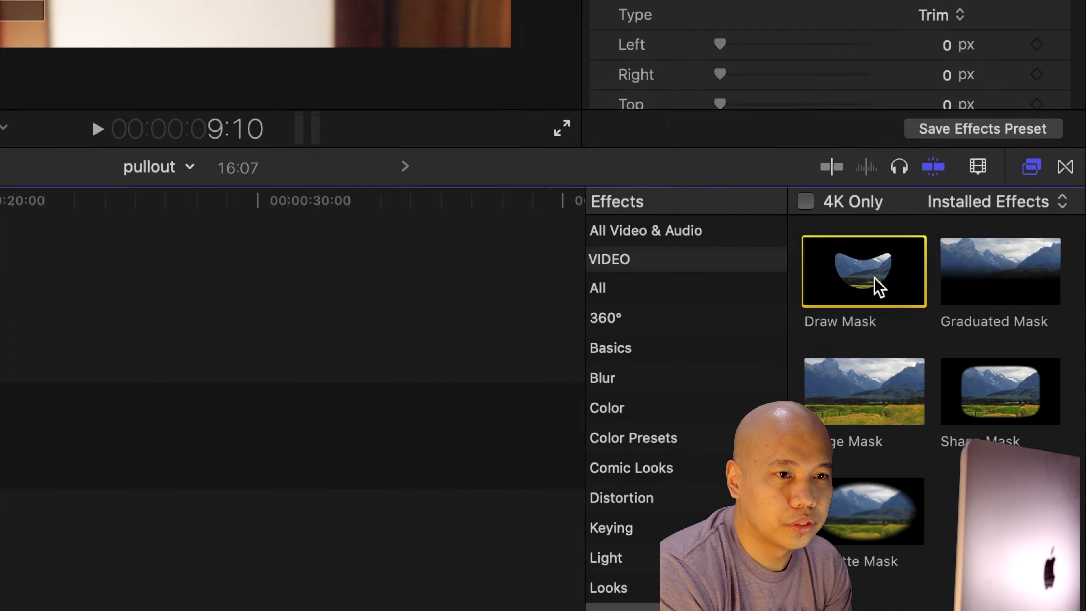
mouse_move(879, 287)
left_mouse_down()
mouse_move(628, 377)
mouse_move(395, 398)
mouse_move(312, 425)
left_mouse_up()
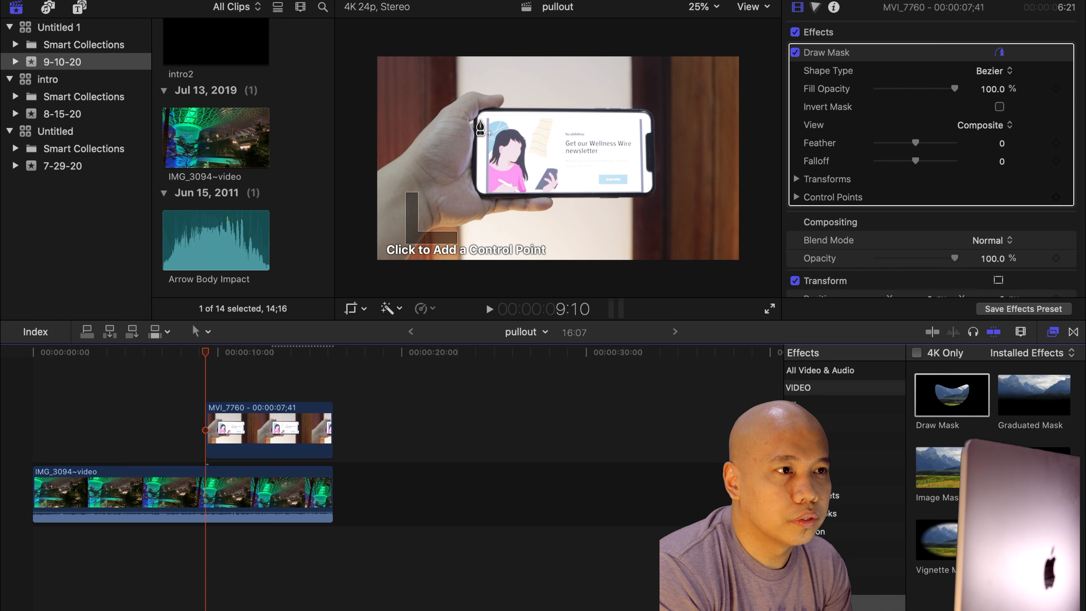
Zoom the viewer to 50% and place mask control points down the phone screen's left edge and along its bottom.
left_click(715, 10)
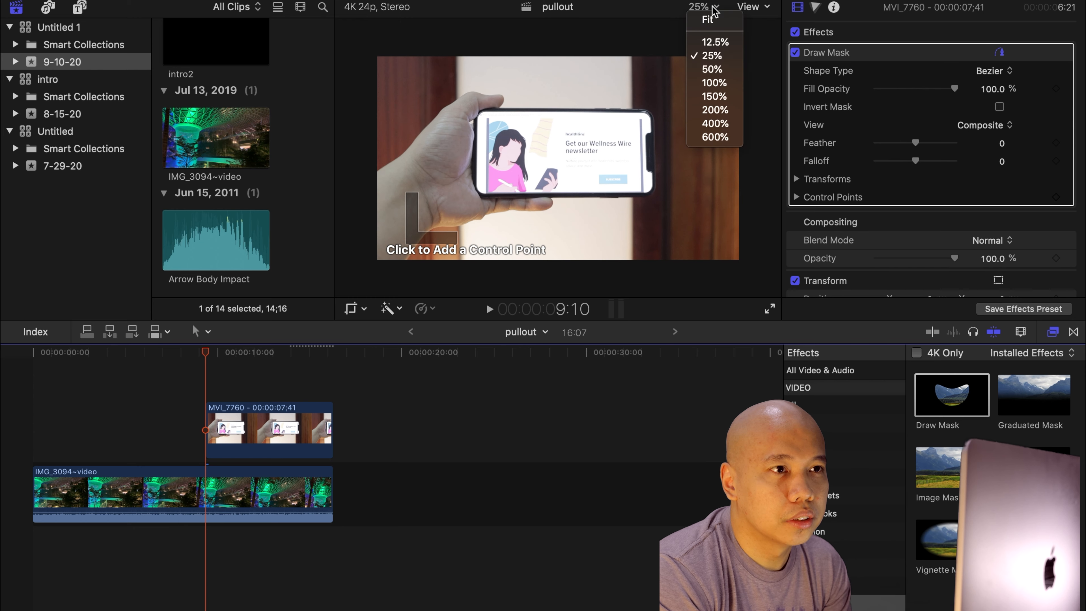
left_click(703, 70)
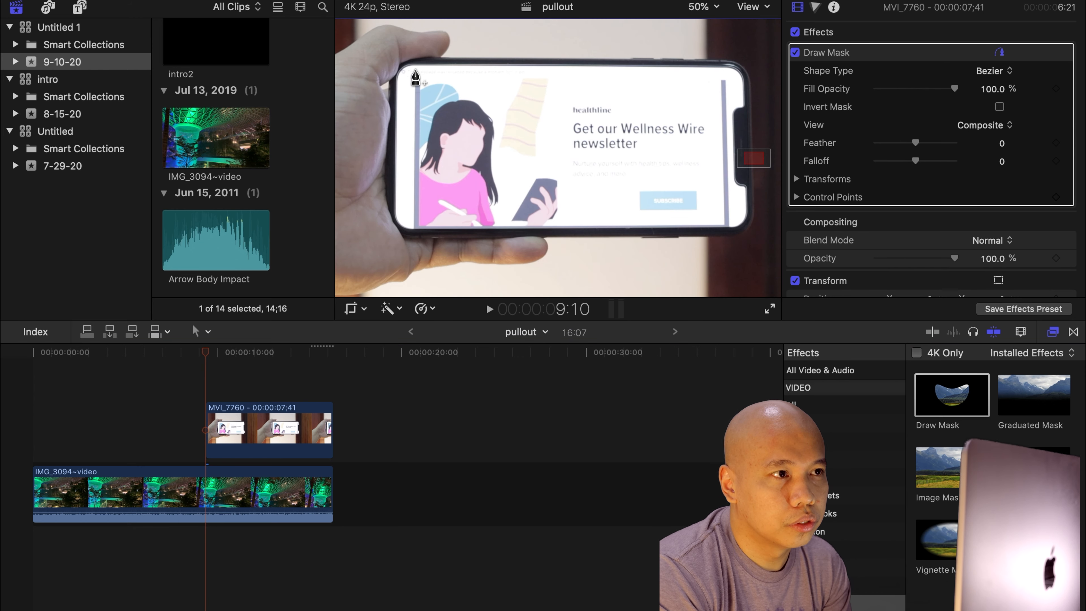
left_click(398, 82)
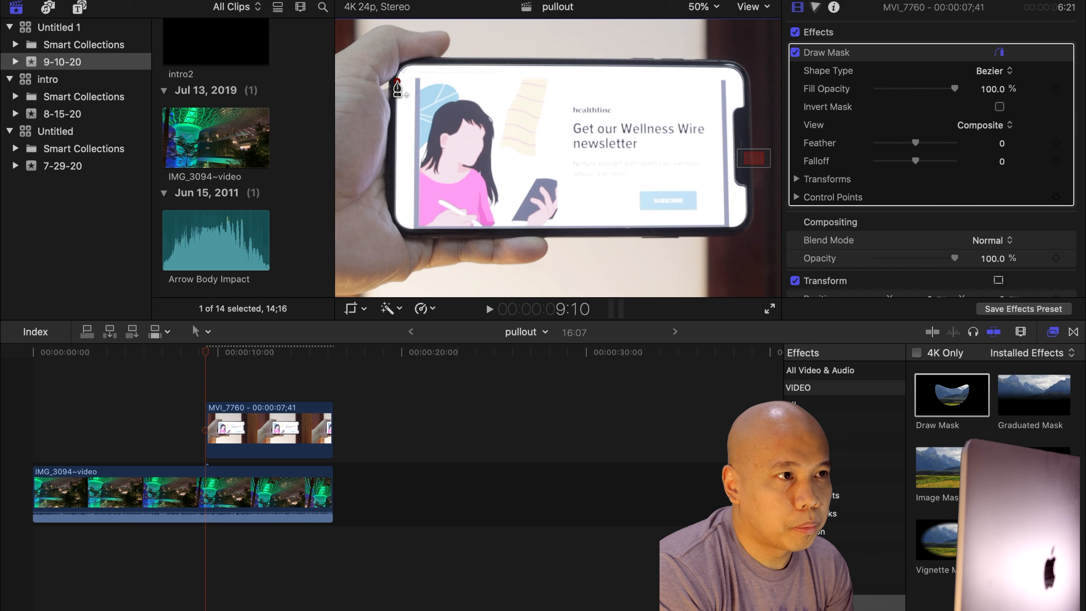
left_click(396, 214)
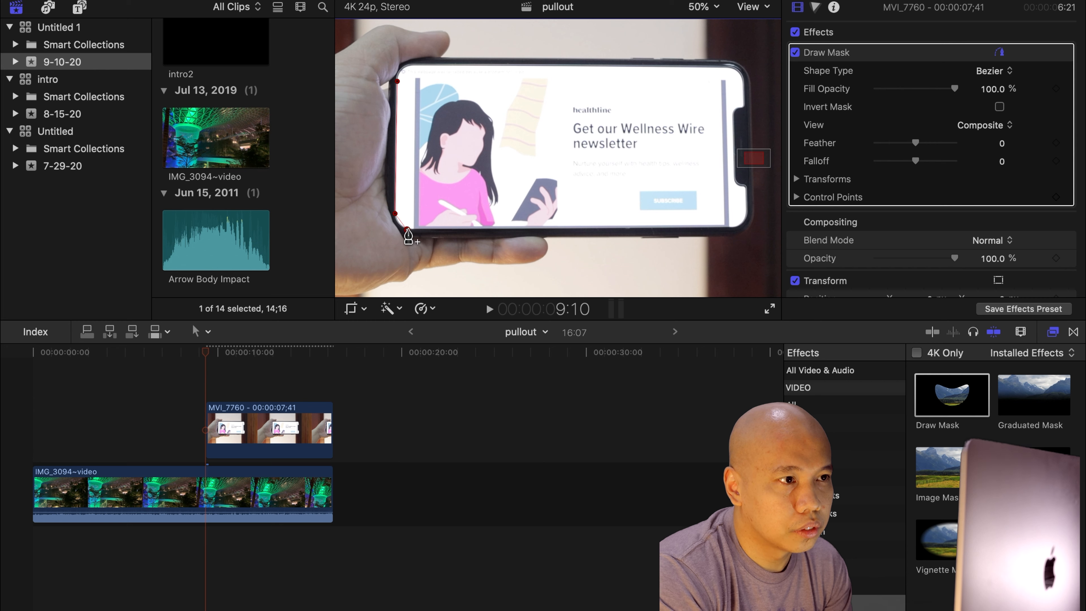
left_click_drag(408, 230, 410, 231)
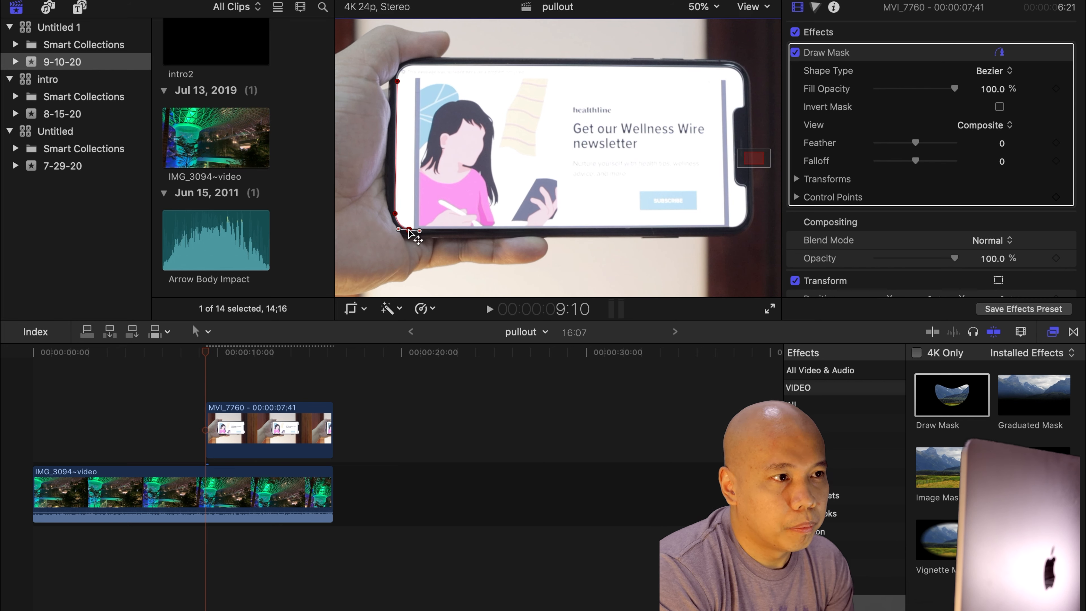
left_click(737, 226)
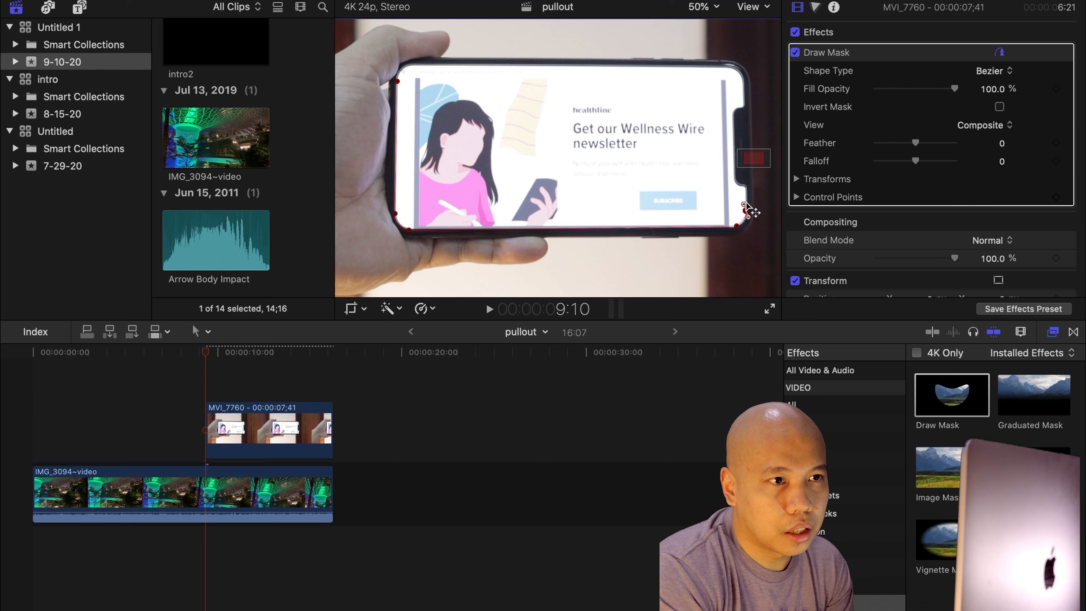
Add control points up the phone screen's right edge, undoing the last misplaced point.
left_click_drag(744, 204, 745, 204)
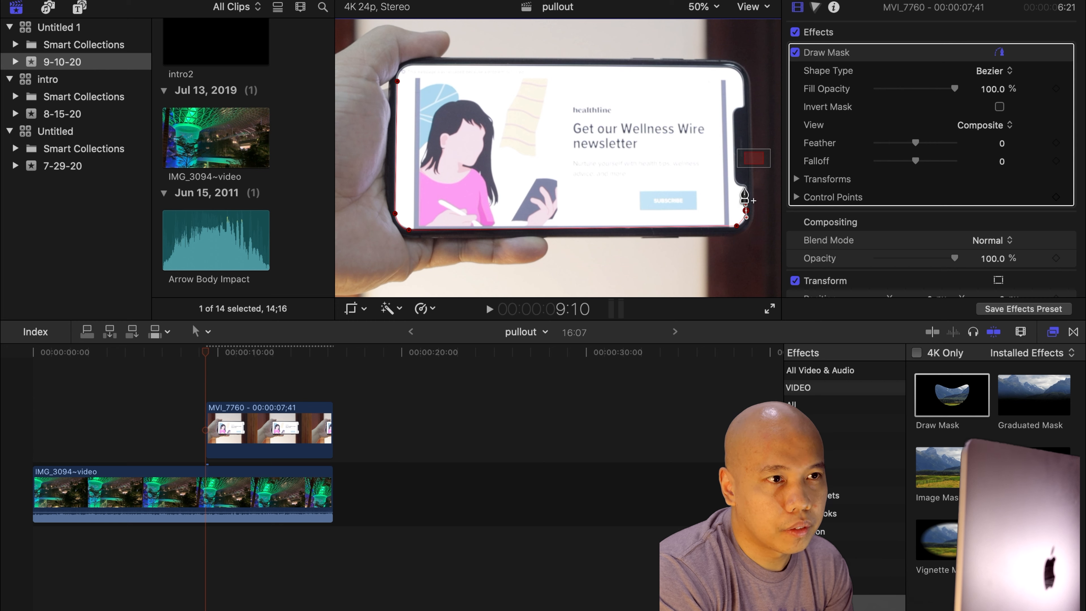
left_click(733, 170)
mouse_move(736, 175)
left_mouse_down()
mouse_move(733, 154)
mouse_move(734, 170)
left_mouse_up()
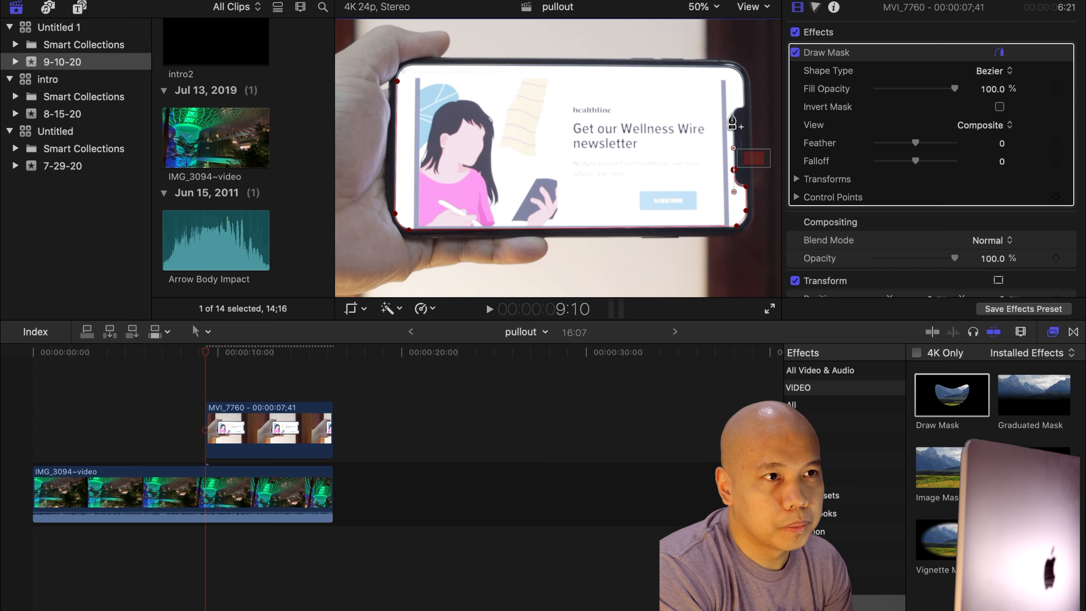
left_click(734, 112)
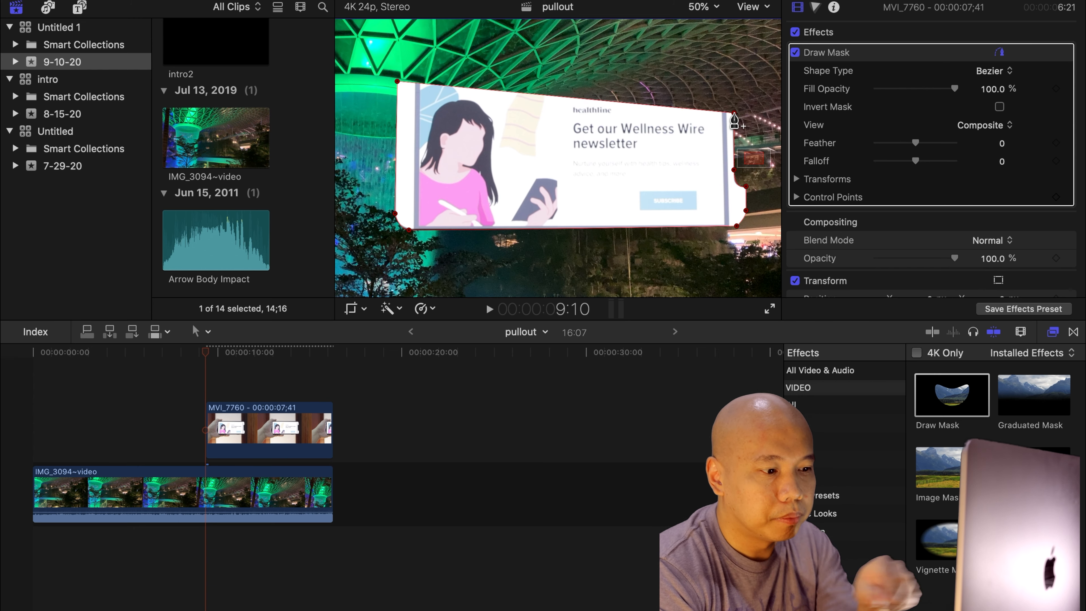
key("super+z")
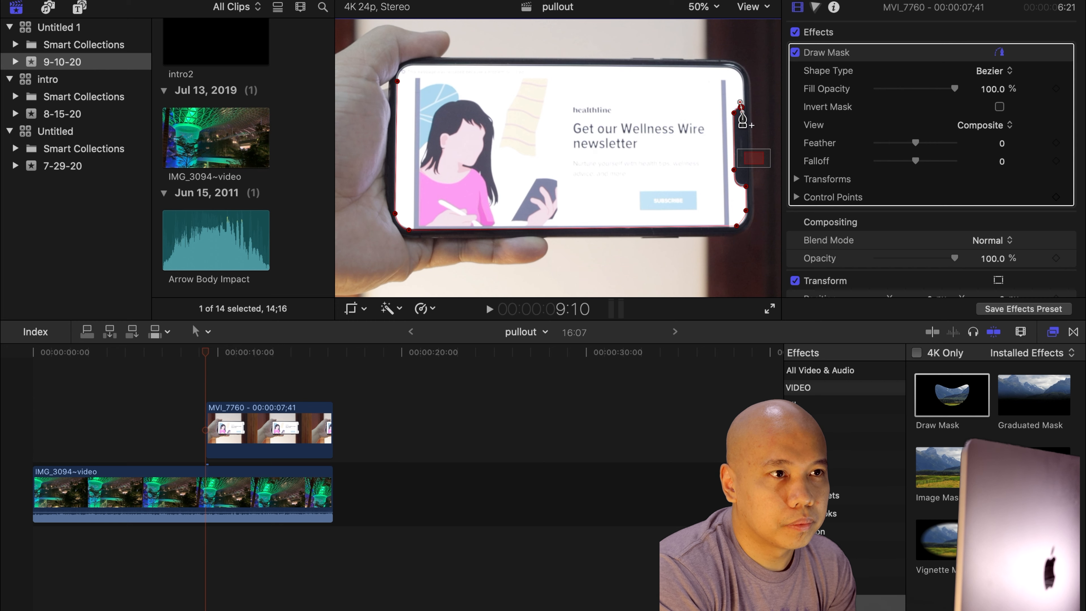
Add mask control points around the phone screen's top-right corner.
left_click_drag(743, 112, 748, 109)
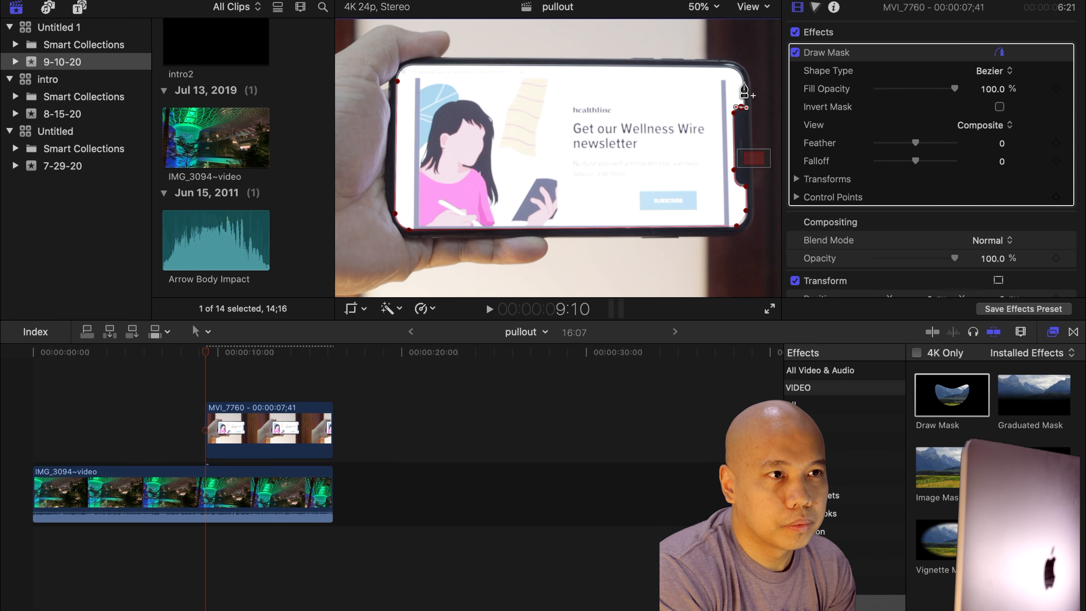
left_click(742, 108)
left_click_drag(742, 107, 742, 108)
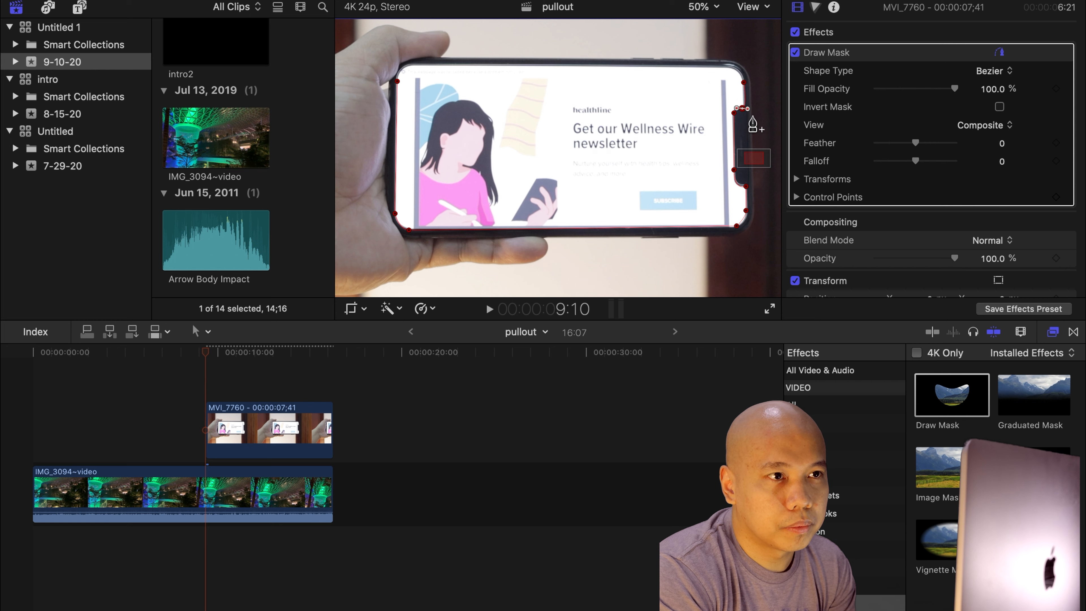
left_click(734, 69)
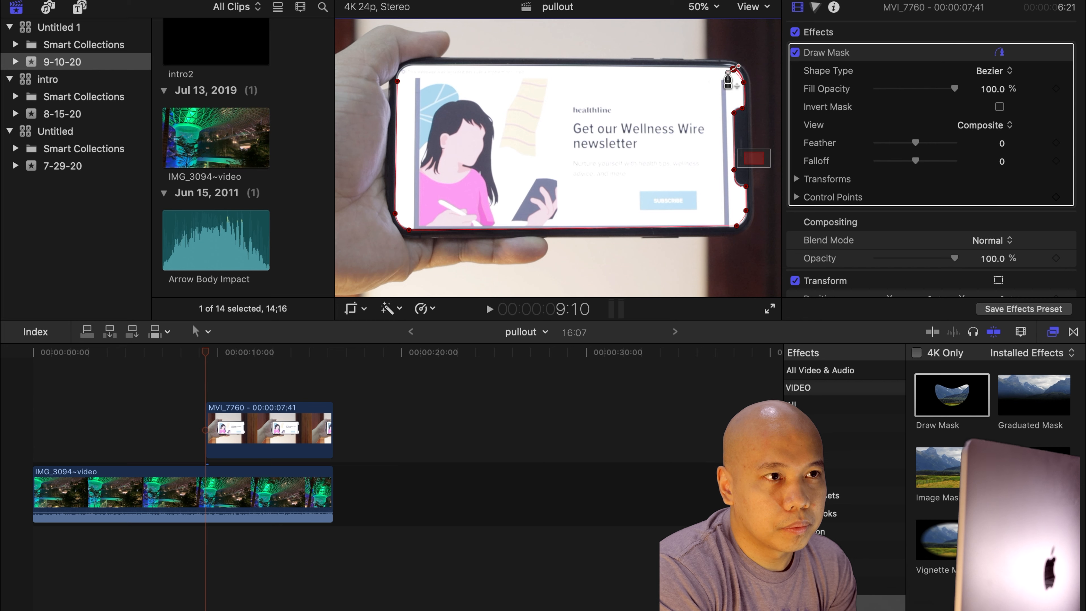
left_click_drag(720, 69, 722, 70)
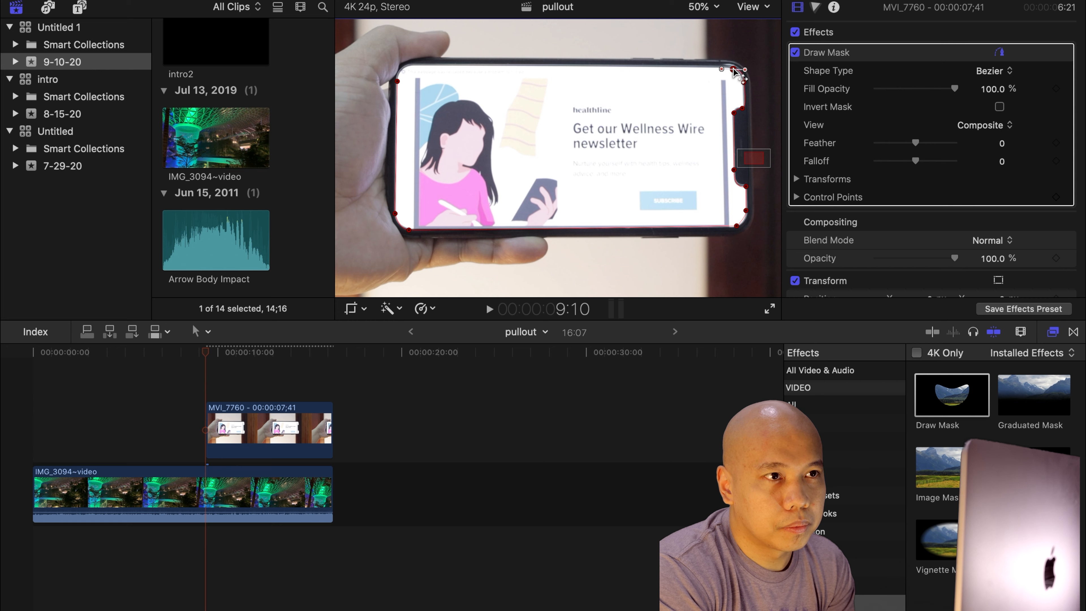
left_click_drag(733, 71, 734, 69)
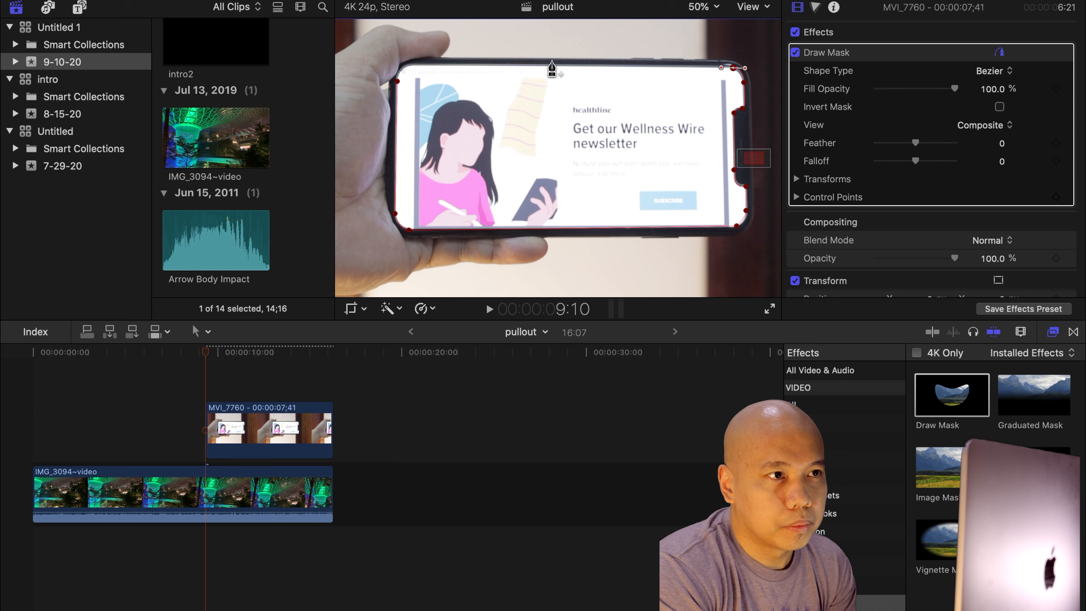
Close the mask with points along the phone screen's top edge, then invert the mask.
left_click(533, 65)
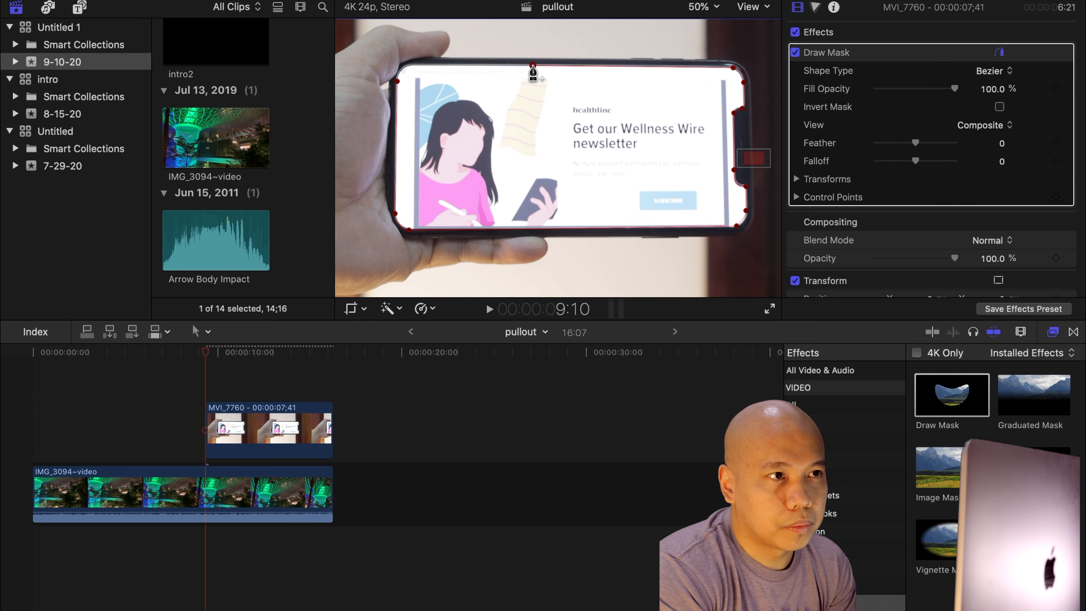
left_click(417, 65)
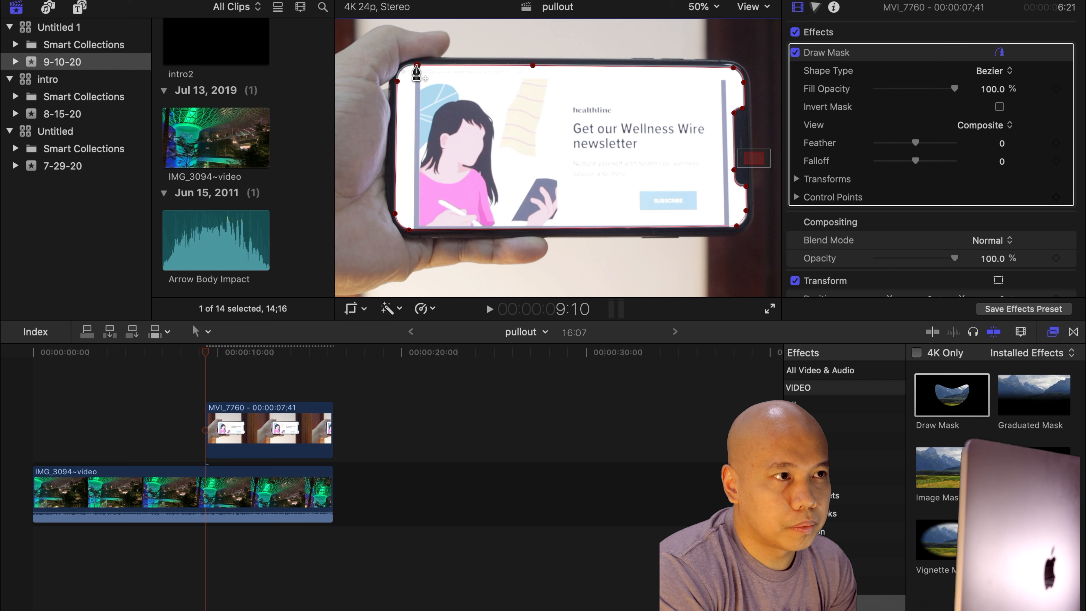
left_click(402, 67)
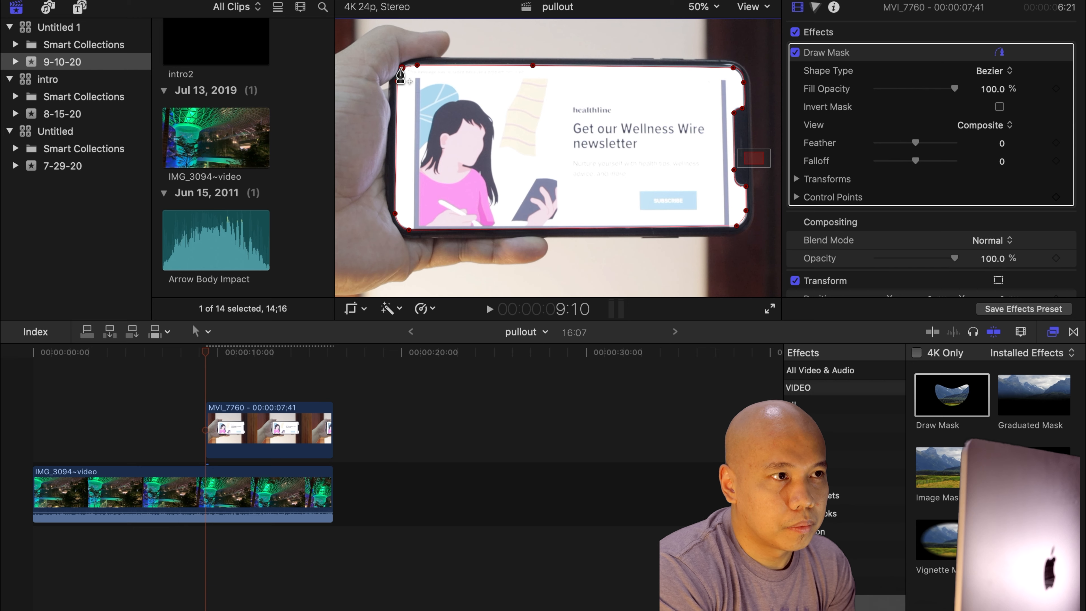
left_click(396, 82)
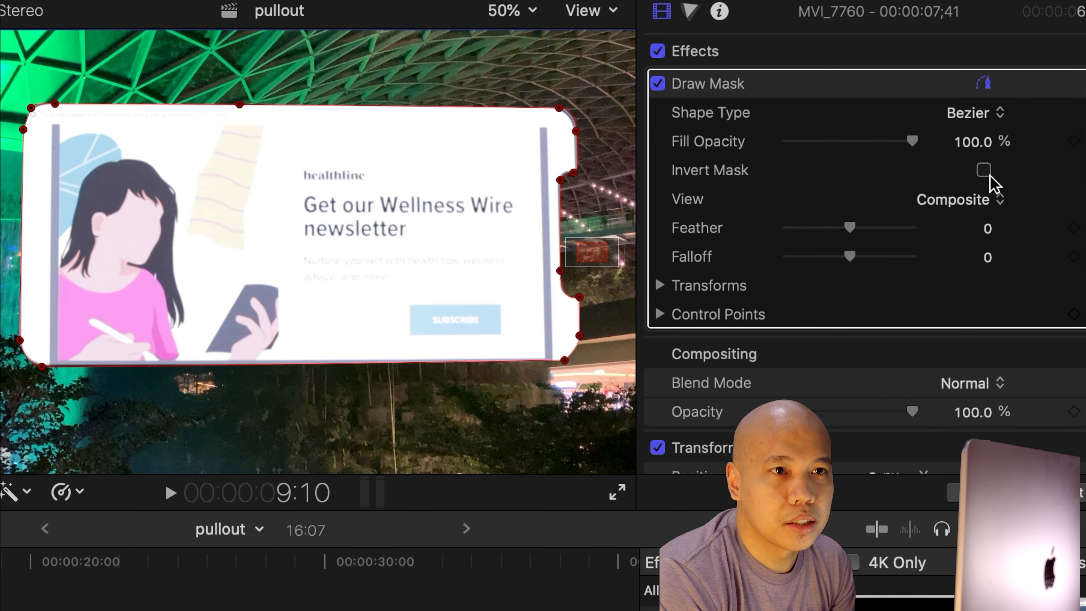
left_click(988, 172)
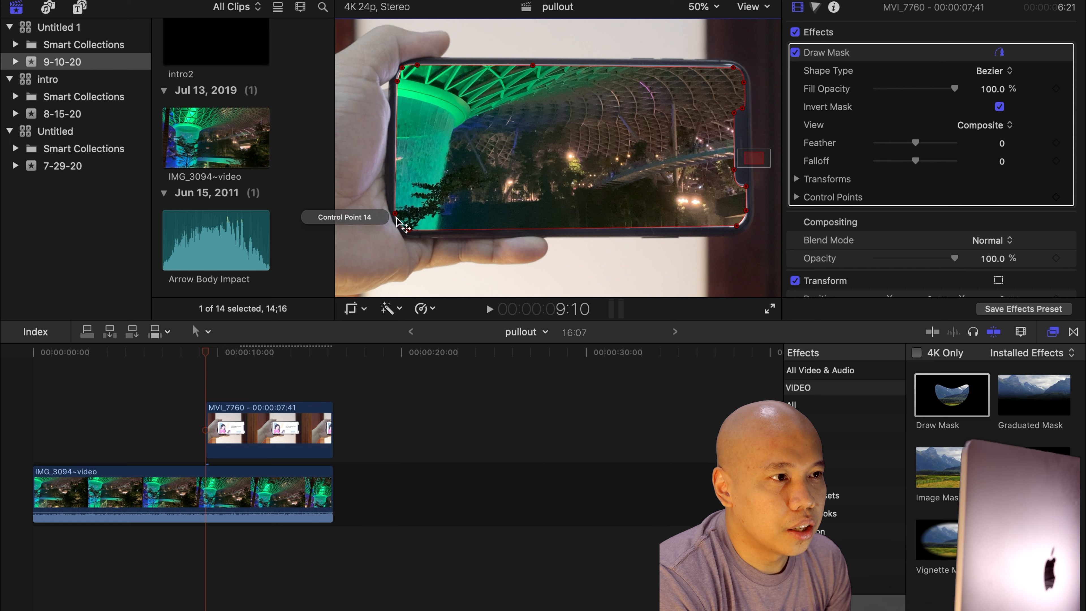
Drag the mask's bottom-left and bottom-right control points onto the phone screen's corners.
left_click_drag(395, 213, 409, 232)
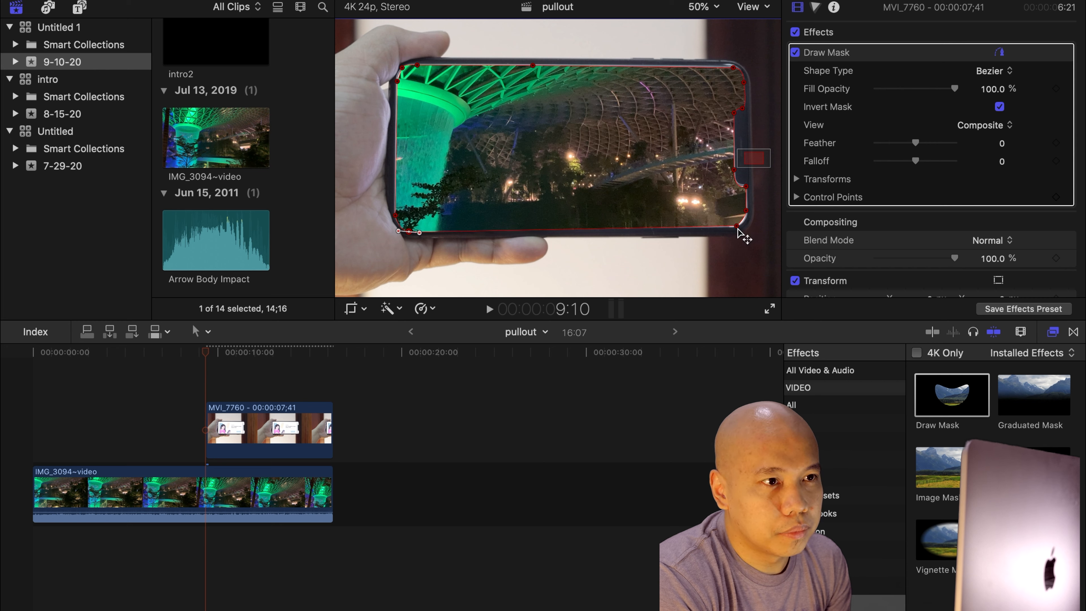
left_click_drag(739, 226, 747, 185)
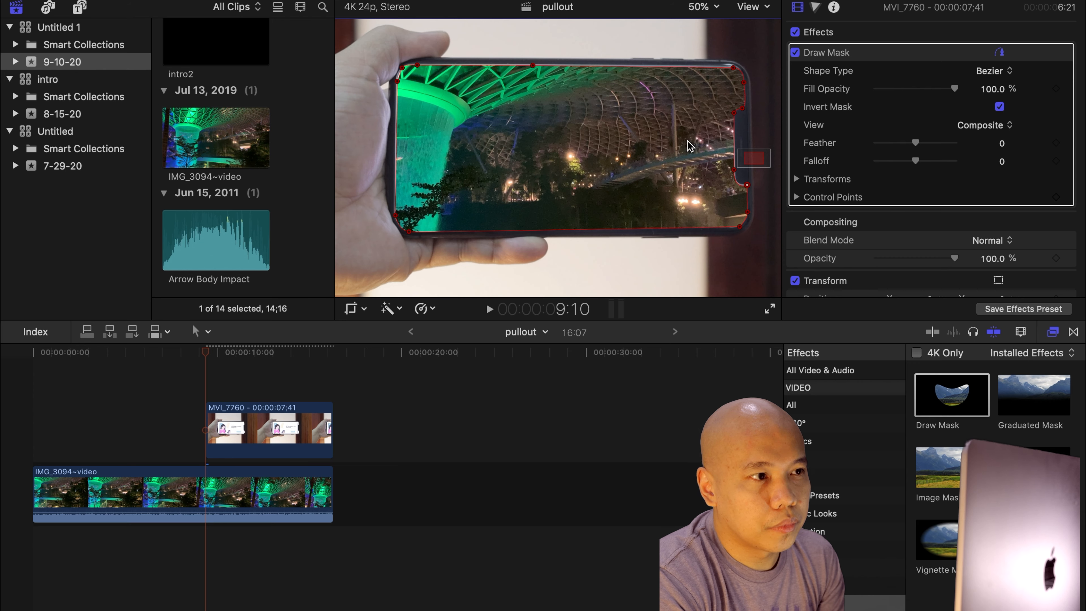
Fit the viewer to the window and play the project from the start to preview the screen replacement.
left_click(30, 417)
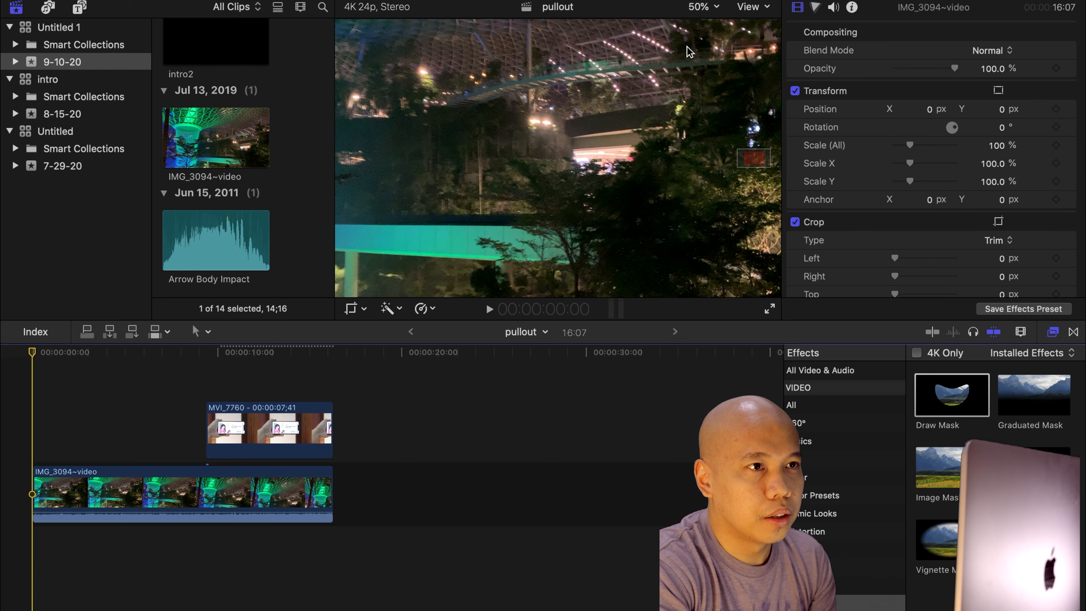
left_click(719, 6)
left_click(713, 21)
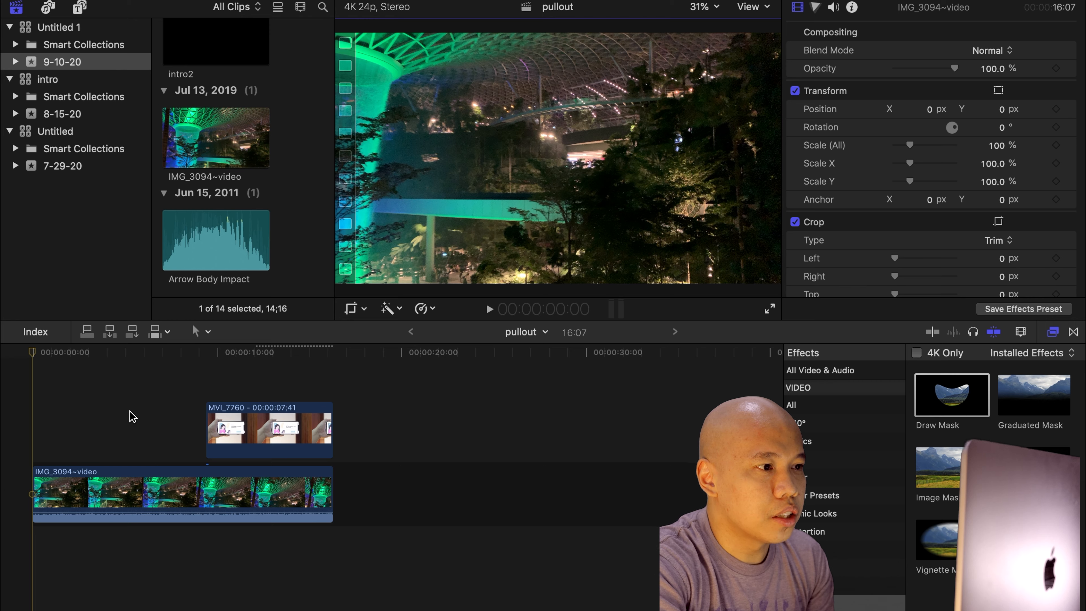
key("space")
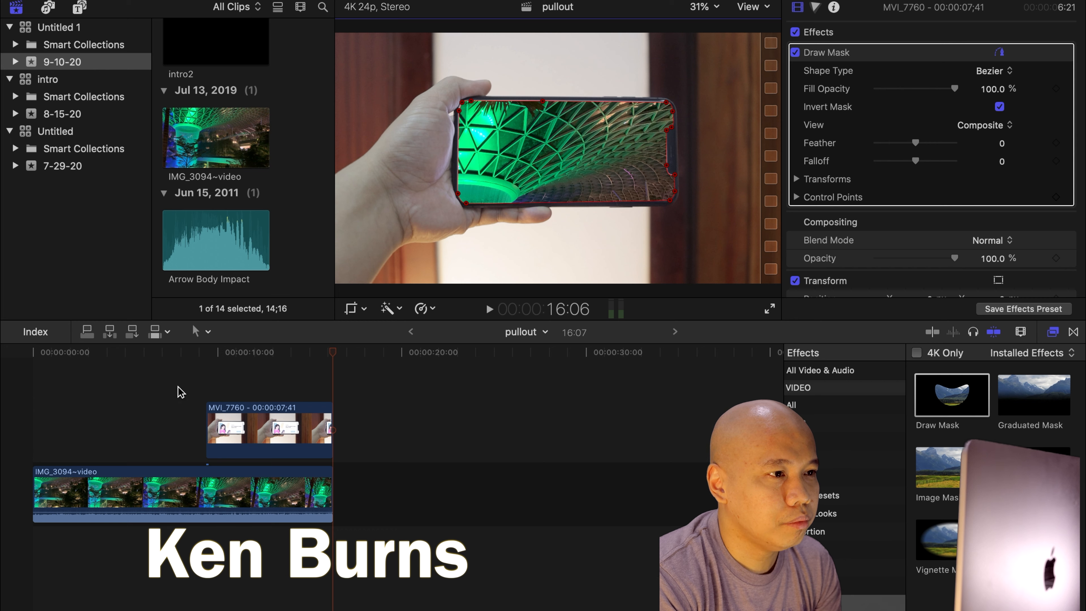
Apply a Ken Burns crop to the MVI_7760 freeze frame, fitting the start rectangle inside the phone screen.
left_click(364, 309)
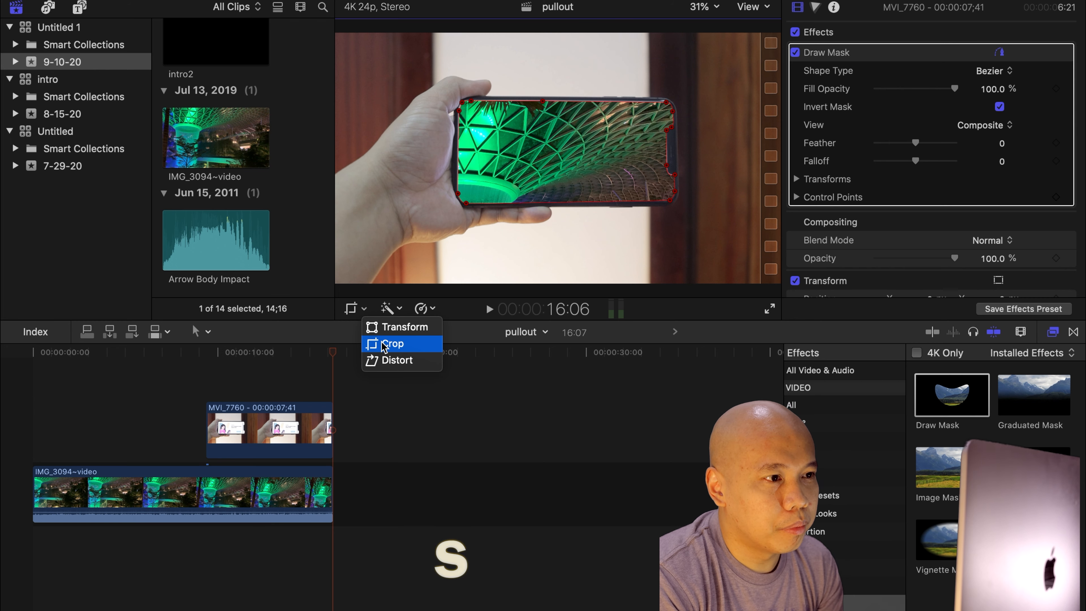
left_click(392, 344)
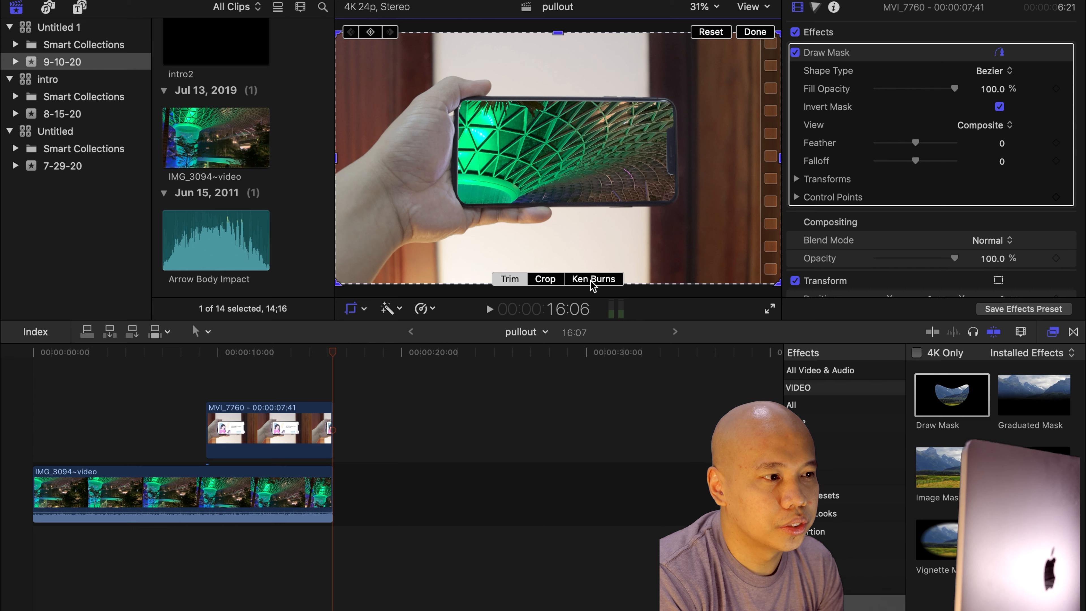
left_click(266, 428)
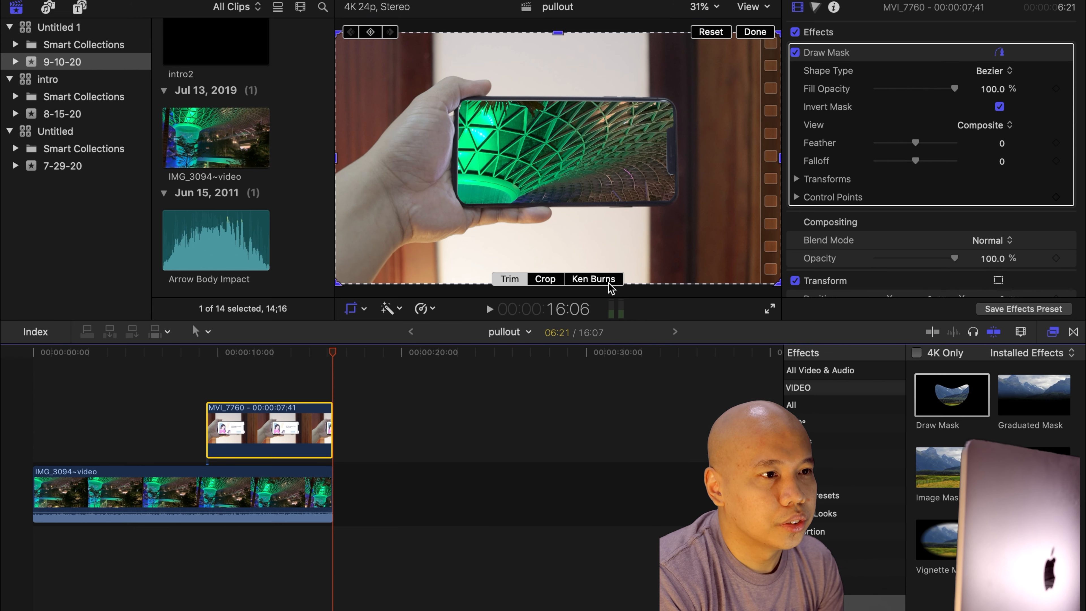
left_click(596, 281)
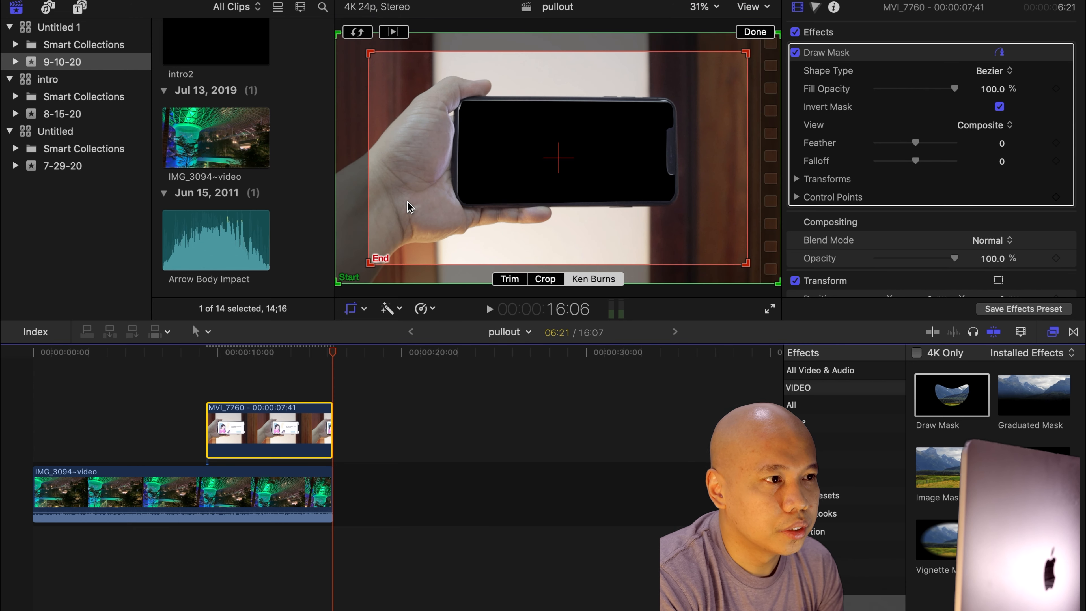
left_click(349, 237)
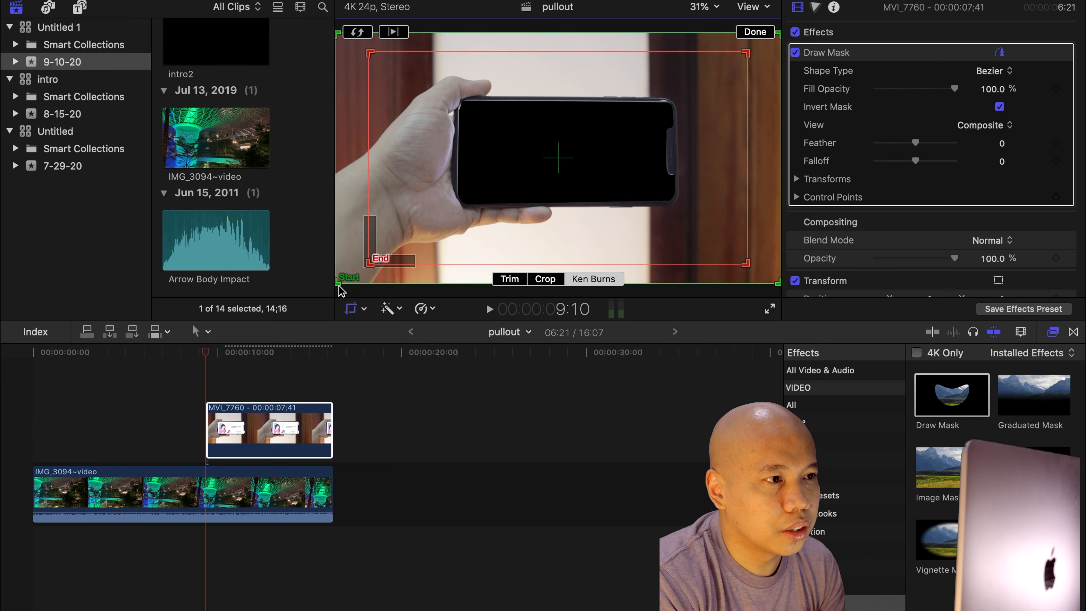
left_click_drag(338, 284, 370, 264)
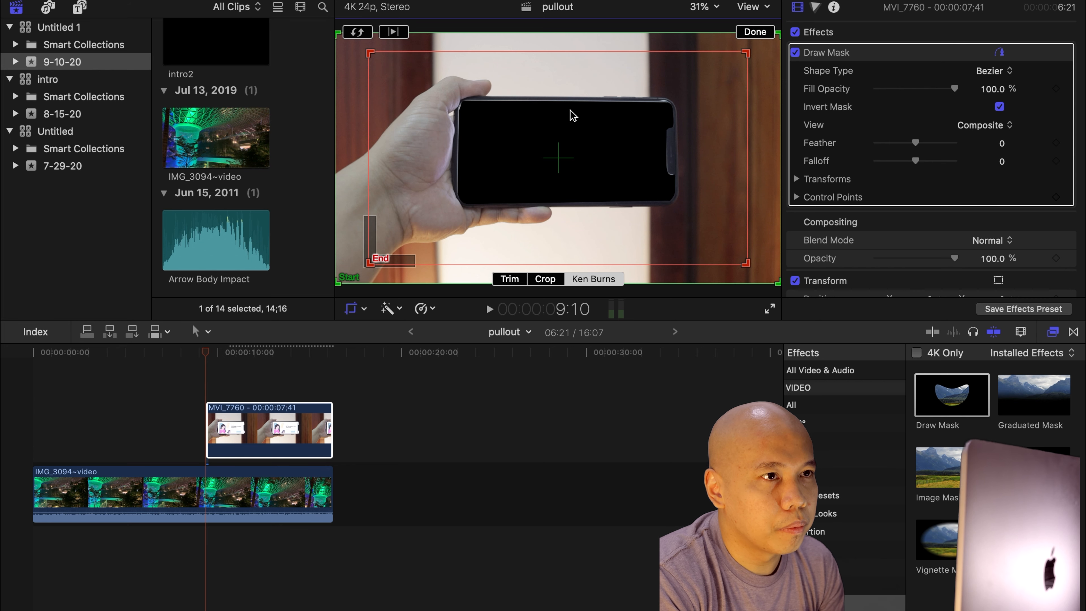
left_click(717, 7)
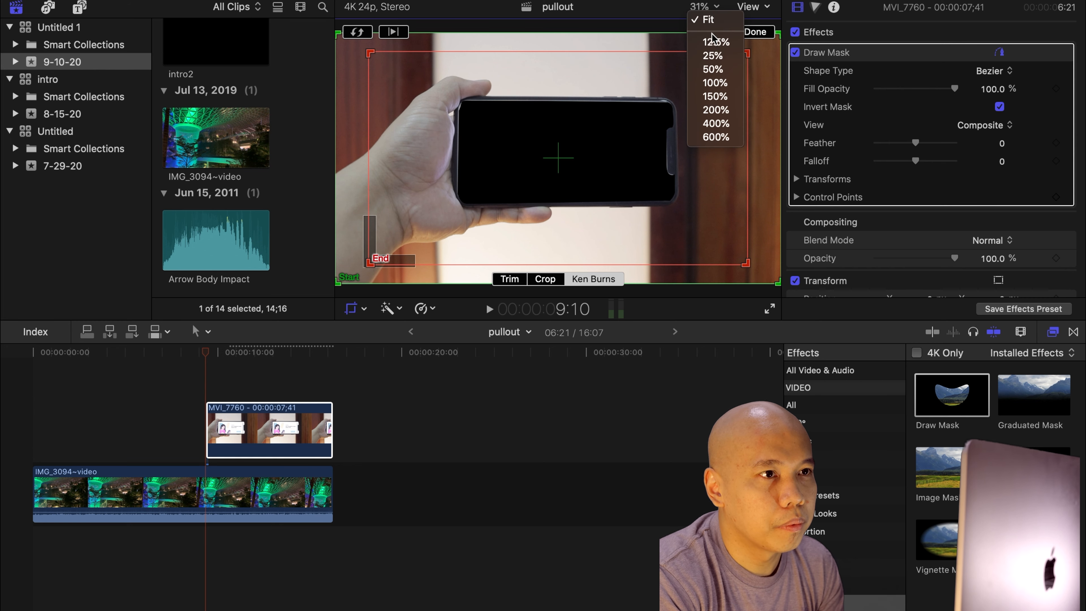
left_click(712, 56)
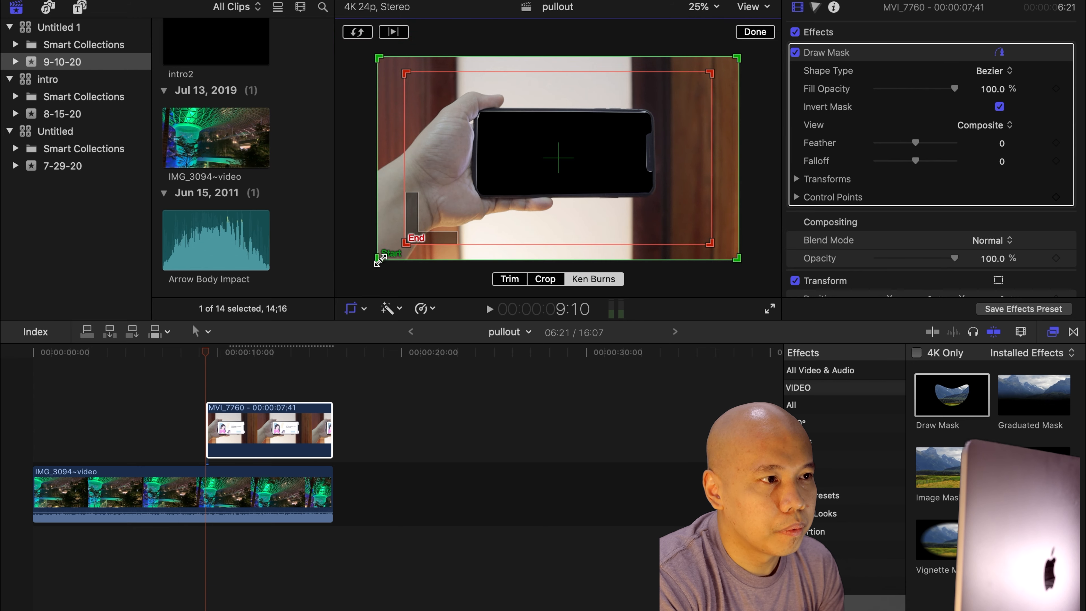
left_click_drag(381, 260, 619, 121)
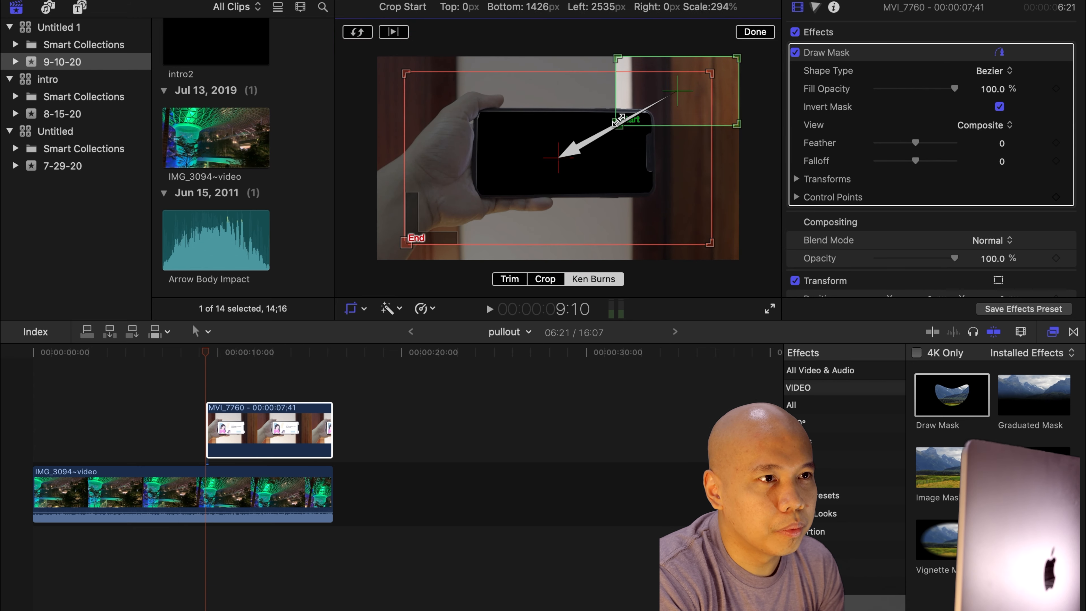
left_click_drag(679, 96, 573, 159)
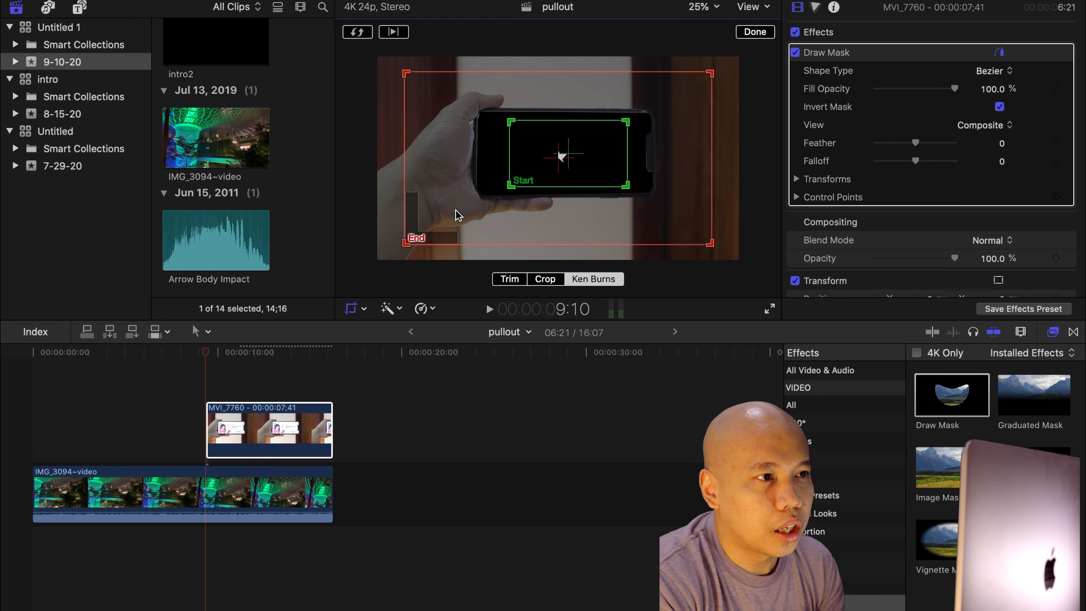
Set the Ken Burns end rectangle to cover the full frame.
left_click_drag(457, 215, 483, 200)
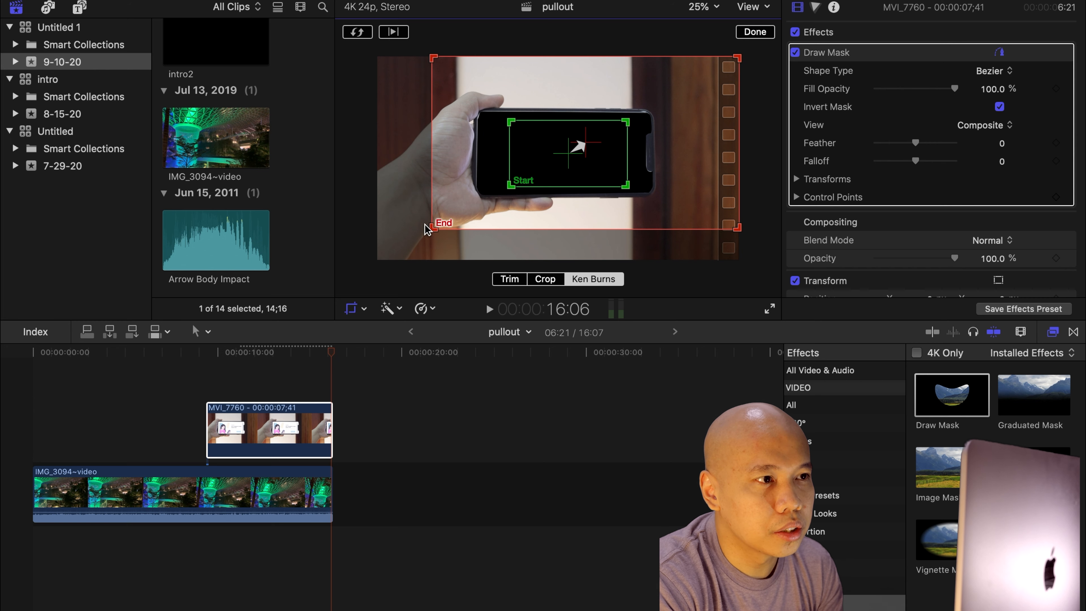
left_click_drag(433, 226, 382, 258)
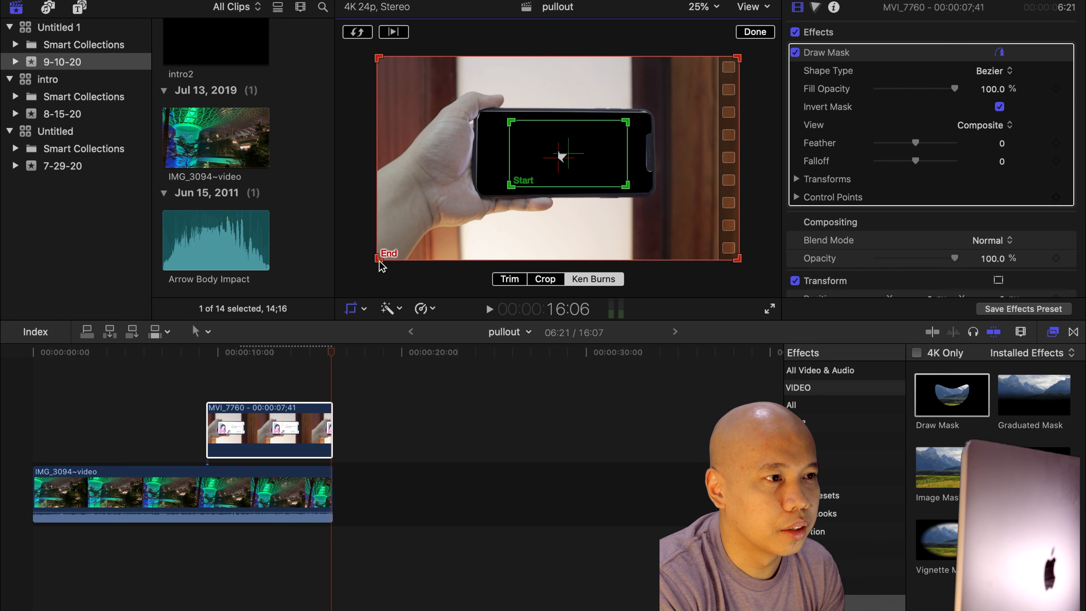
left_click_drag(375, 259, 376, 259)
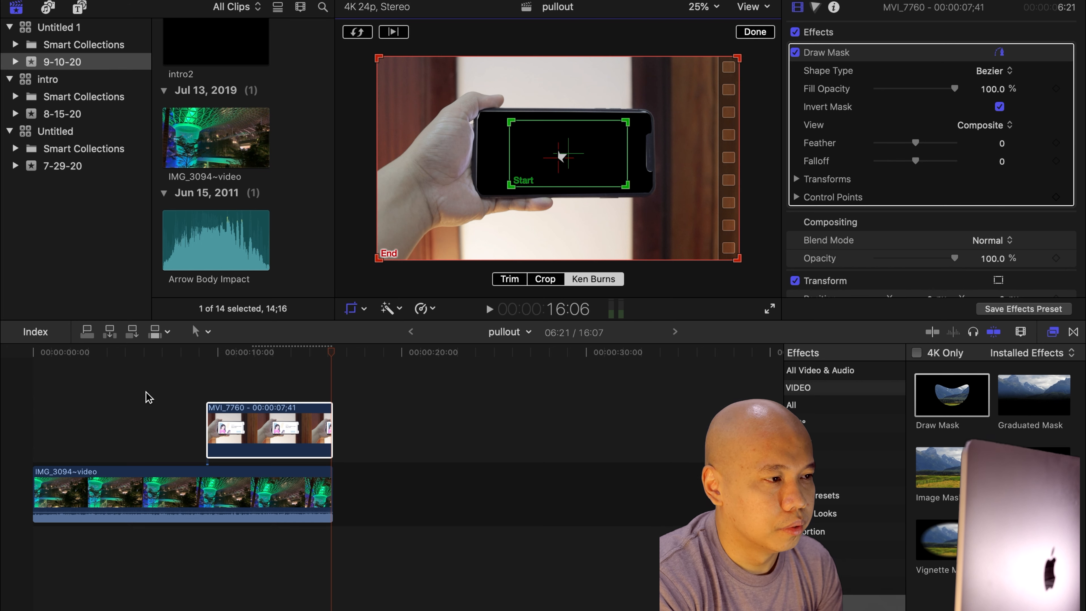
Play the project from the start to review the pull-out effect.
left_click(113, 394)
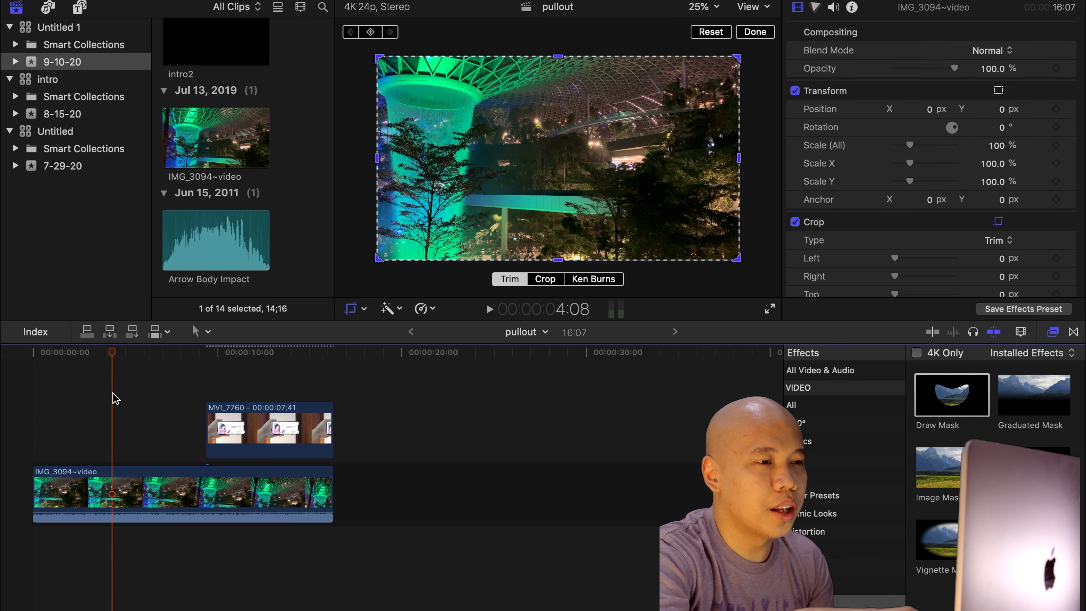
key("space")
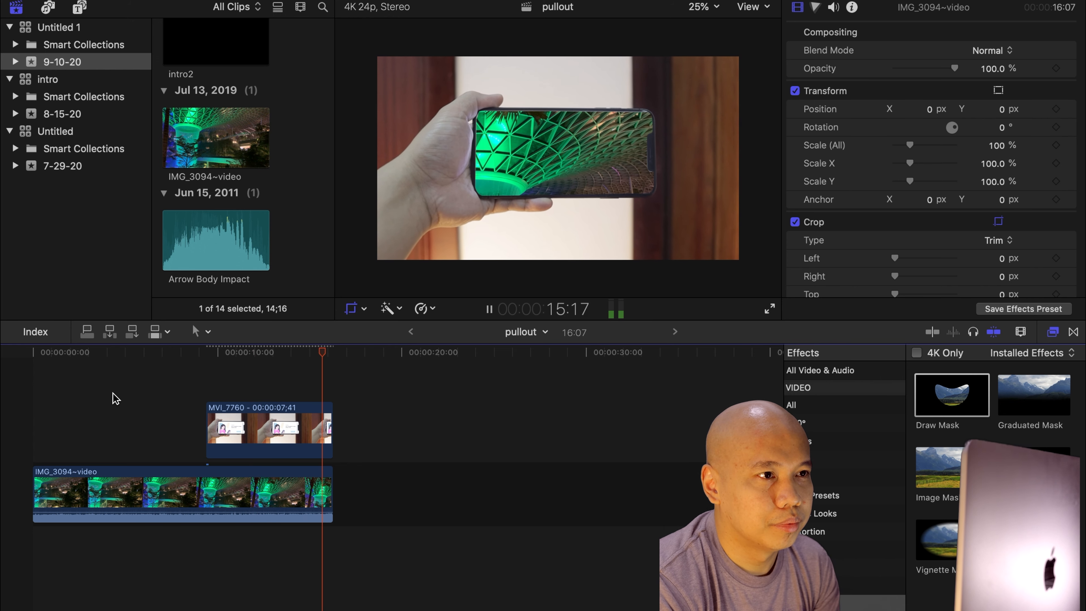
key("shift+c")
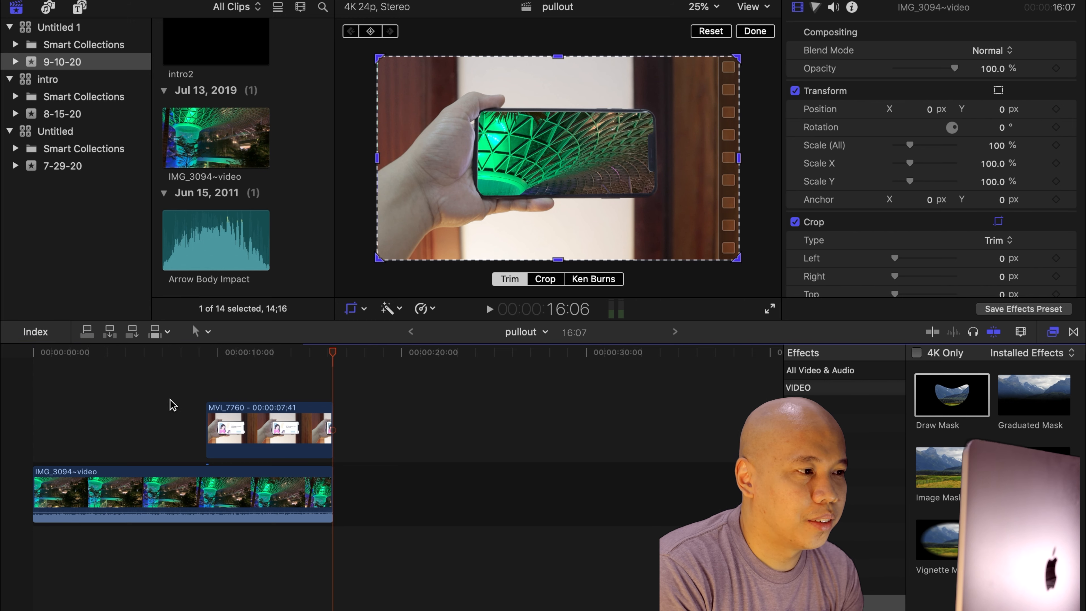
key("Home")
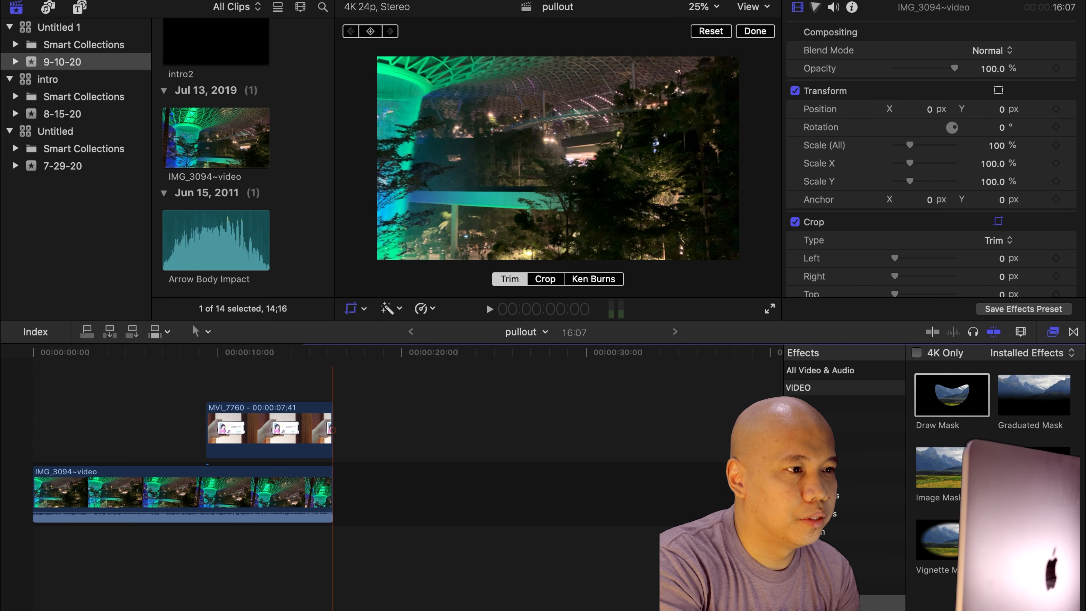
key("space")
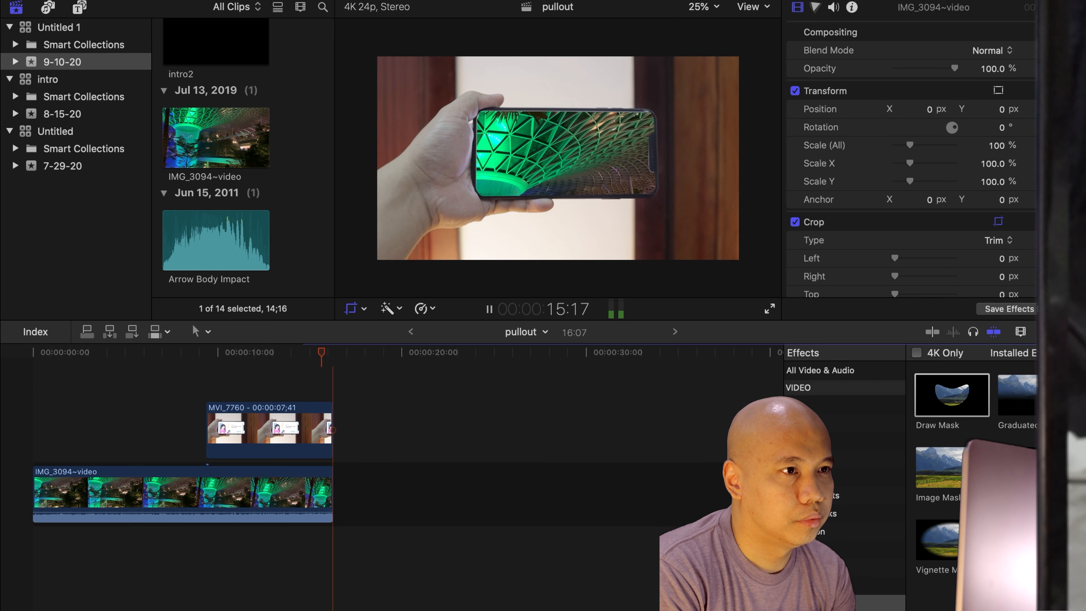
left_click(267, 431)
key("shift+c")
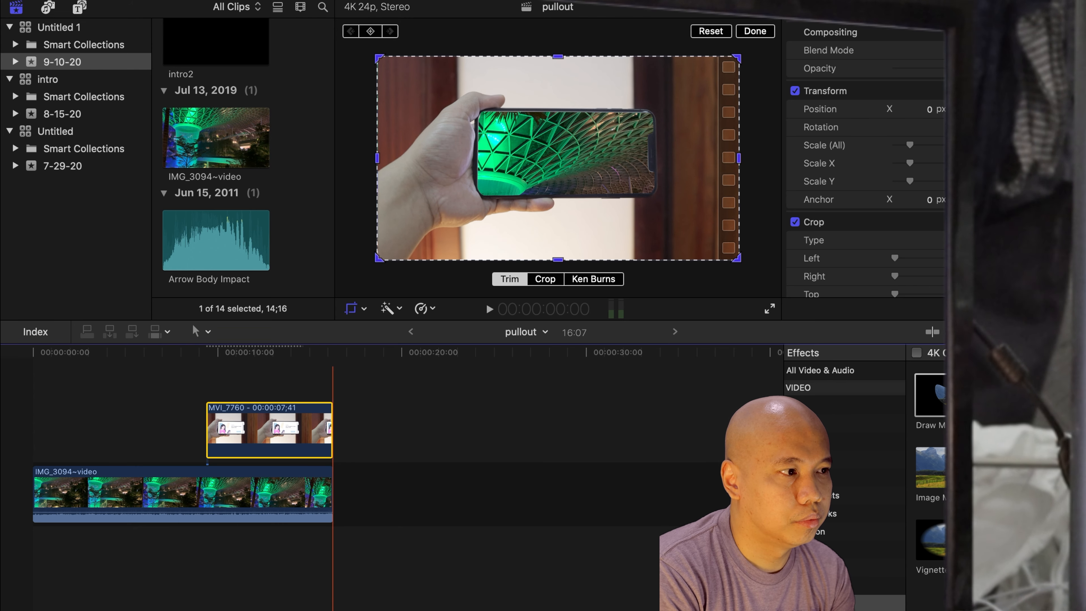
key("Up")
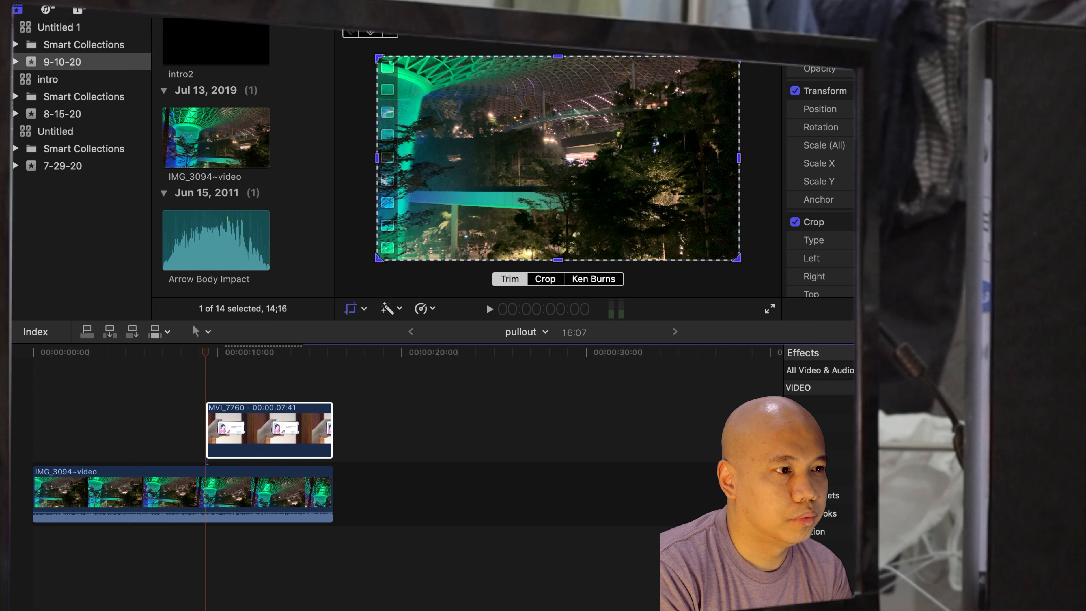
key("Down")
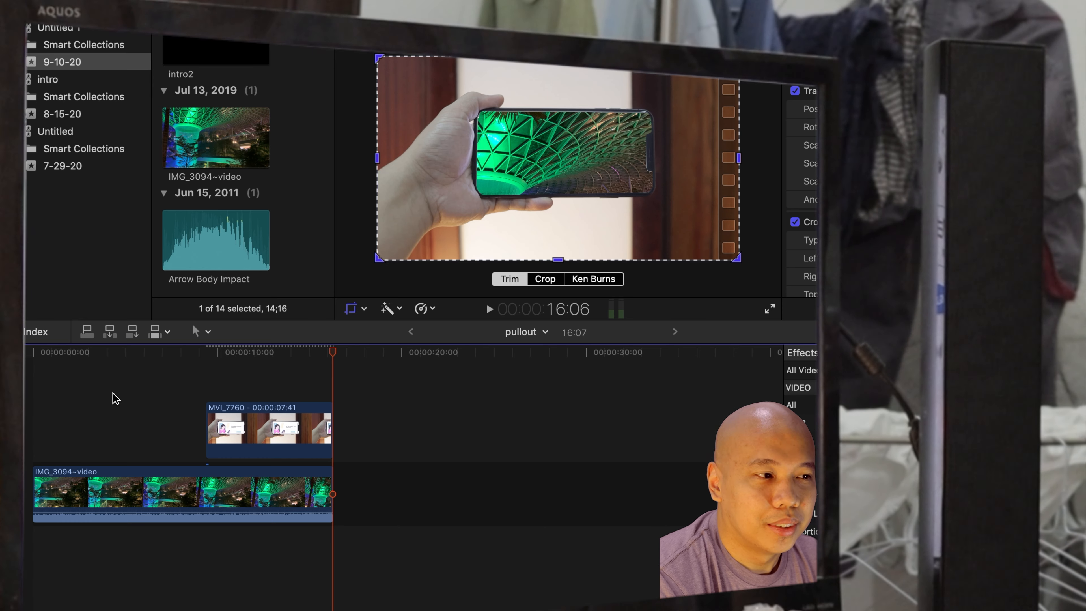
key("space")
Adjust the IMG_3094 clip's position with the Transform tool in the viewer and play the result.
left_click(177, 480)
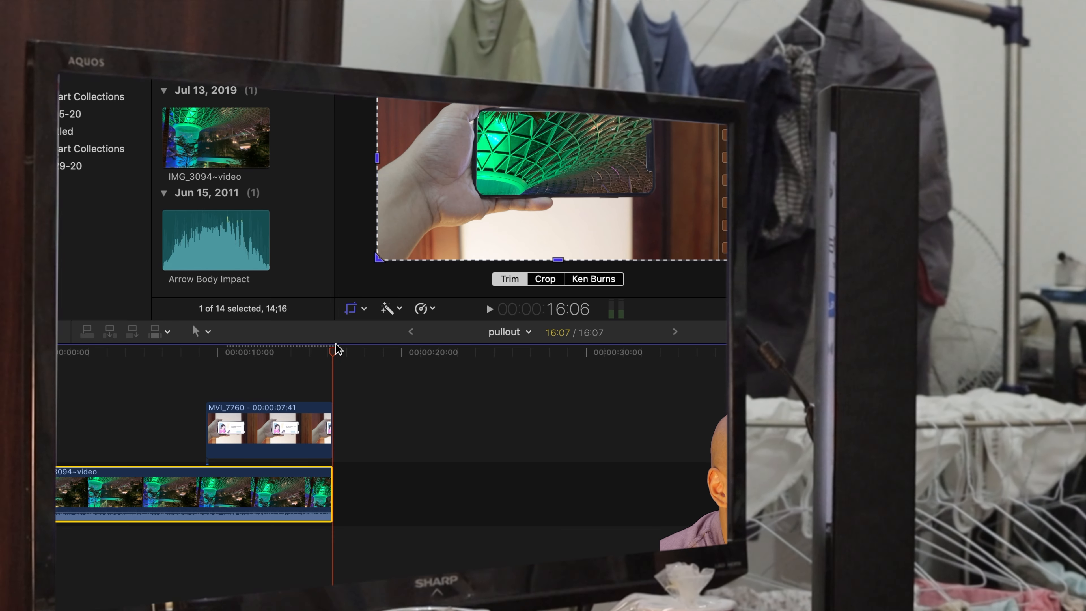
left_click(365, 309)
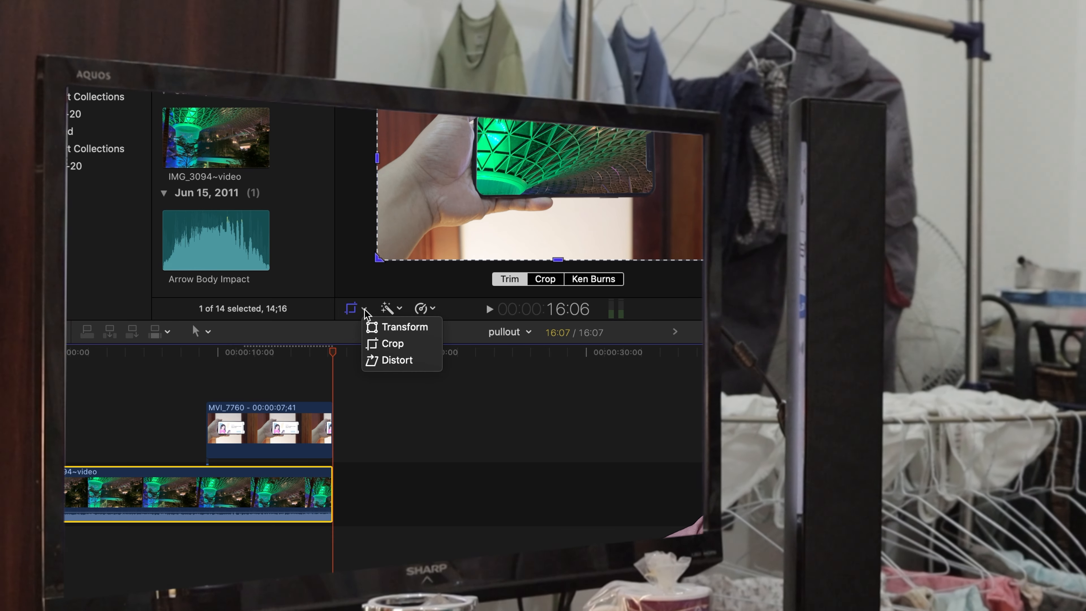
left_click(394, 327)
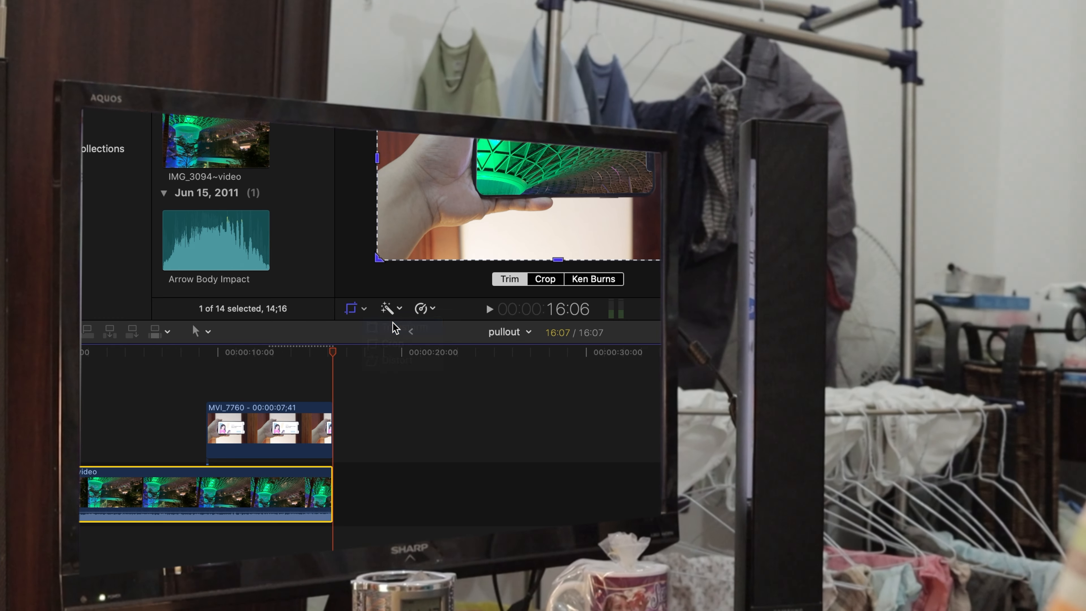
left_click_drag(442, 203, 454, 210)
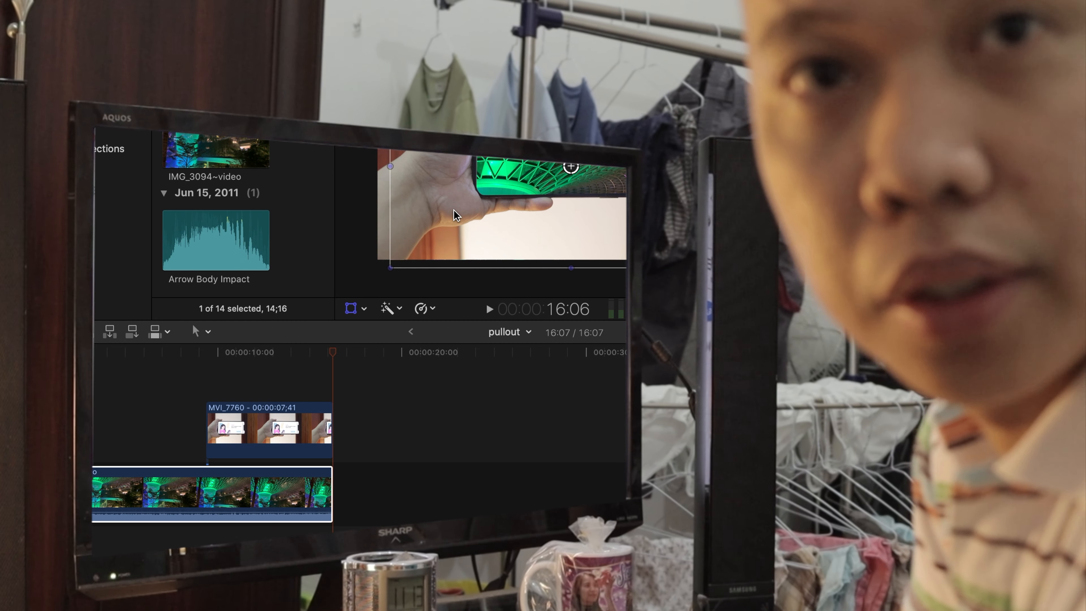
left_click_drag(334, 351, 255, 351)
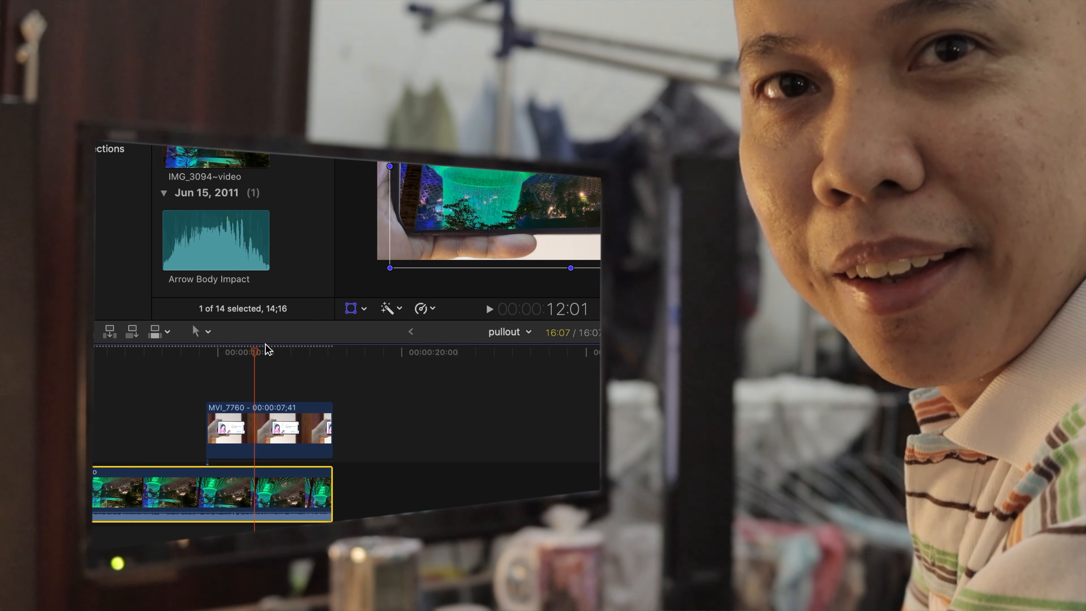
left_click_drag(570, 166, 574, 173)
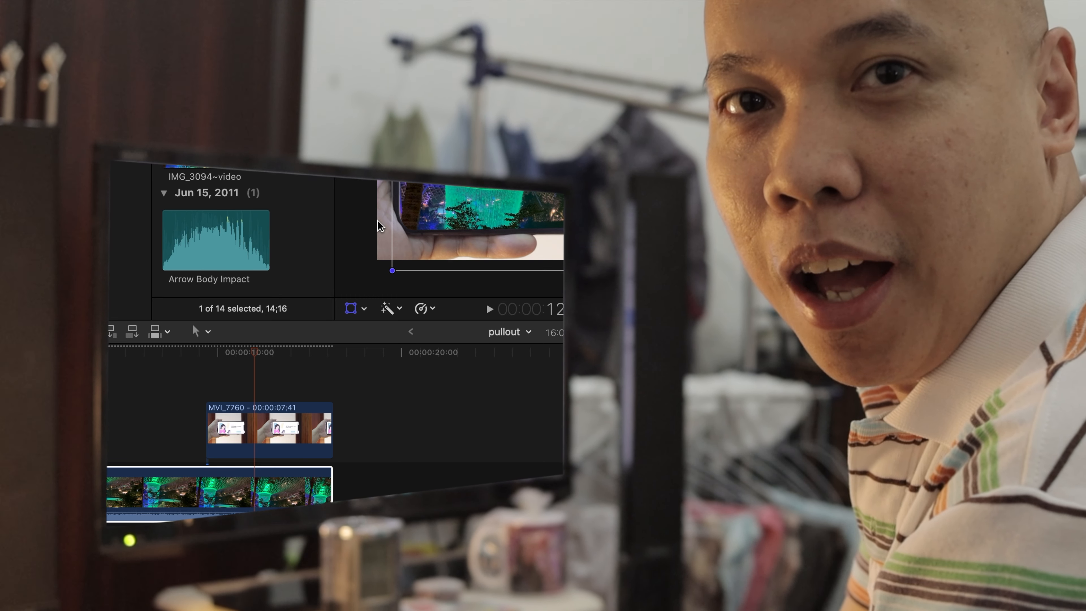
left_click(157, 399)
key("space")
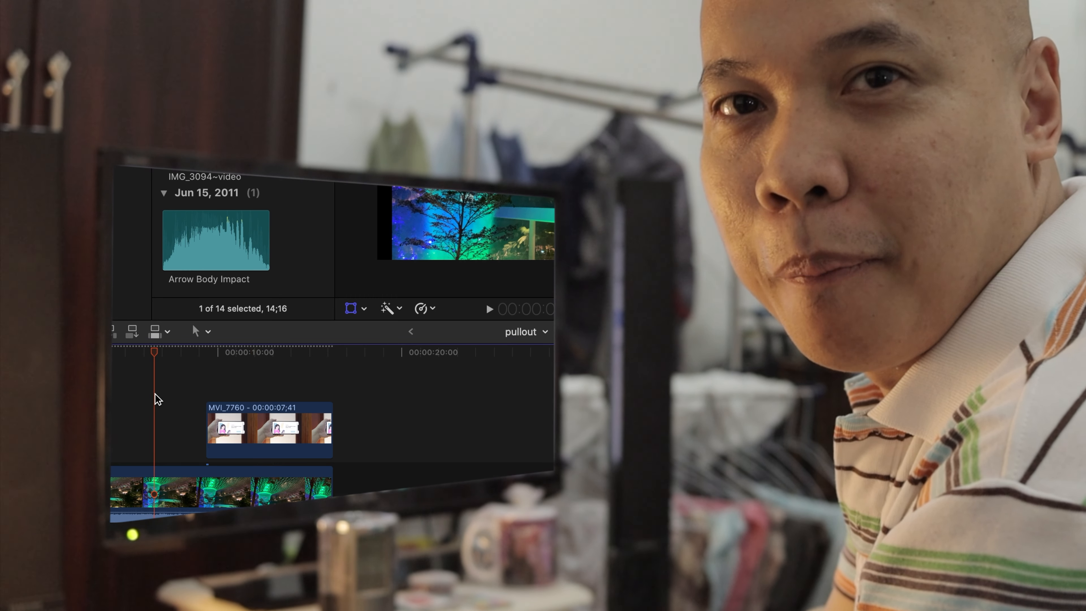